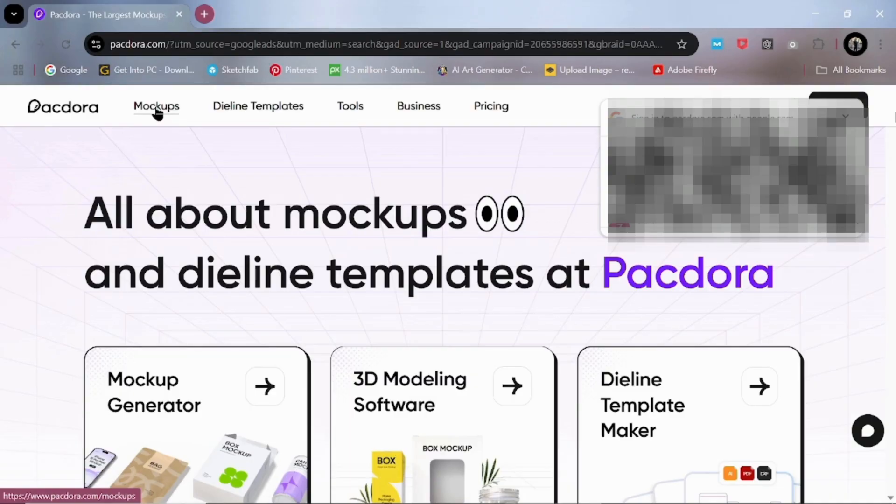
Step: Browse the can mockups and open the Coffee Can category
{"action": "left_click", "coordinate": [158, 111]}
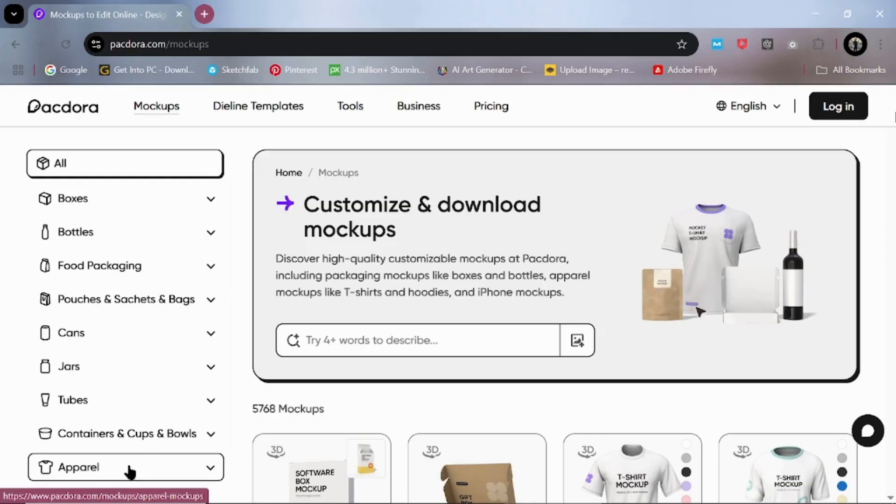
{"action": "left_click", "coordinate": [112, 334]}
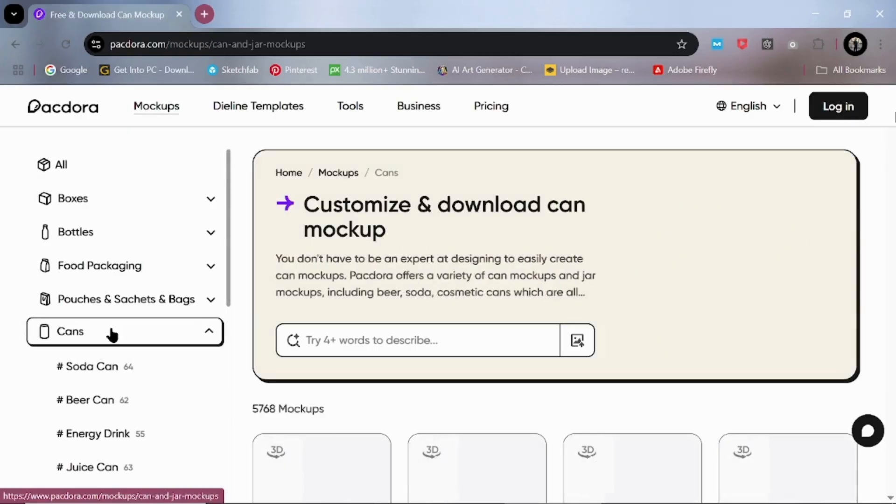
{"action": "scroll", "coordinate": [182, 380], "scroll_direction": "down", "scroll_amount": 2}
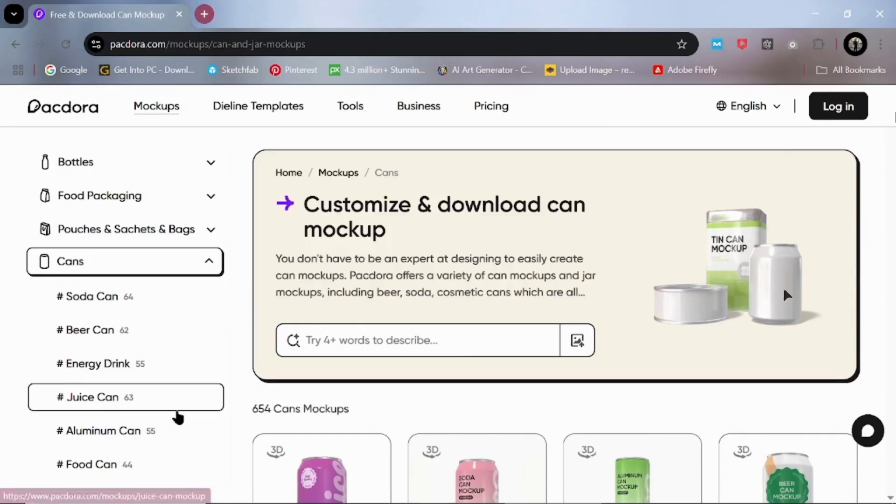
{"action": "scroll", "coordinate": [179, 416], "scroll_direction": "down", "scroll_amount": 2}
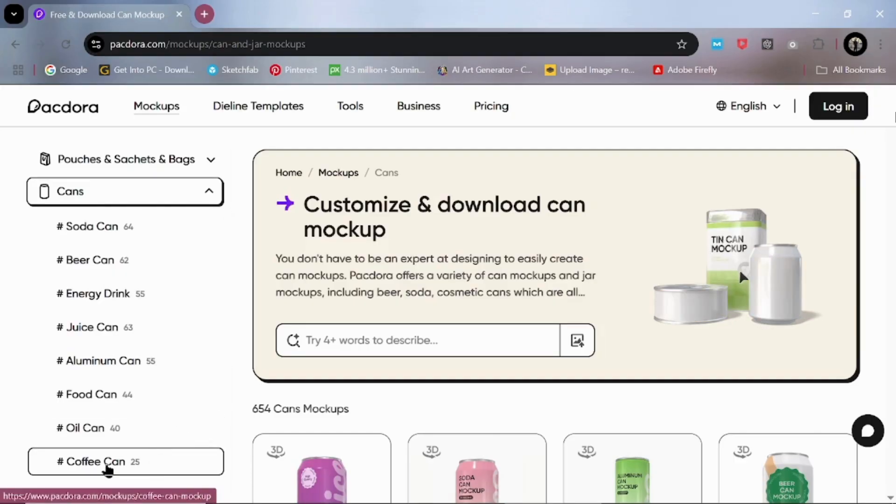
{"action": "left_click", "coordinate": [143, 464]}
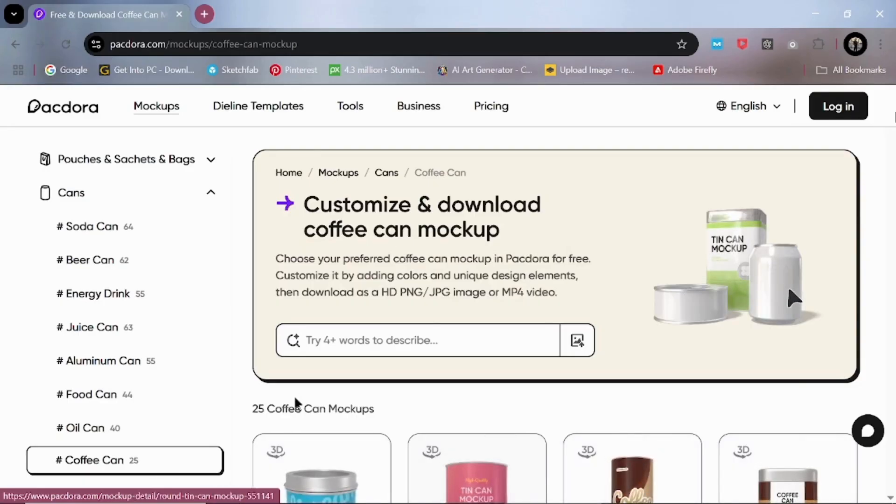
Step: Open the Medium coffee can mockup in the generator and turn the can to a level front view
{"action": "scroll", "coordinate": [336, 355], "scroll_direction": "down", "scroll_amount": 3}
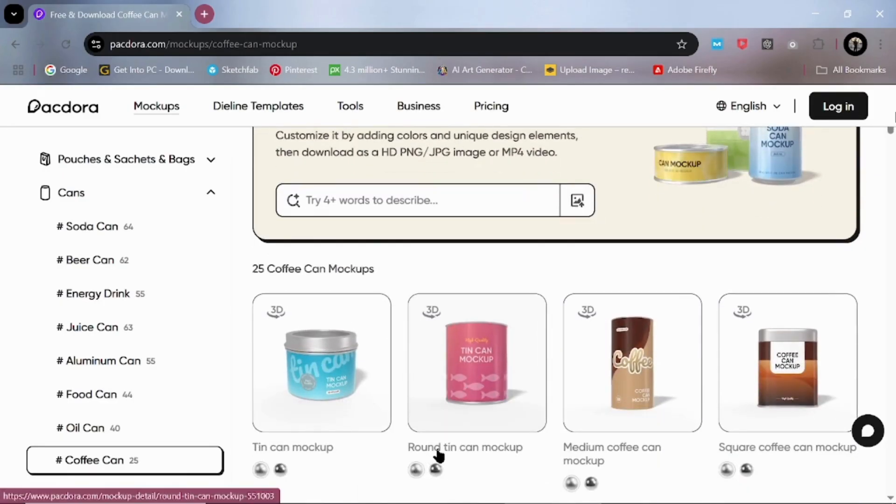
{"action": "mouse_move", "coordinate": [502, 395]}
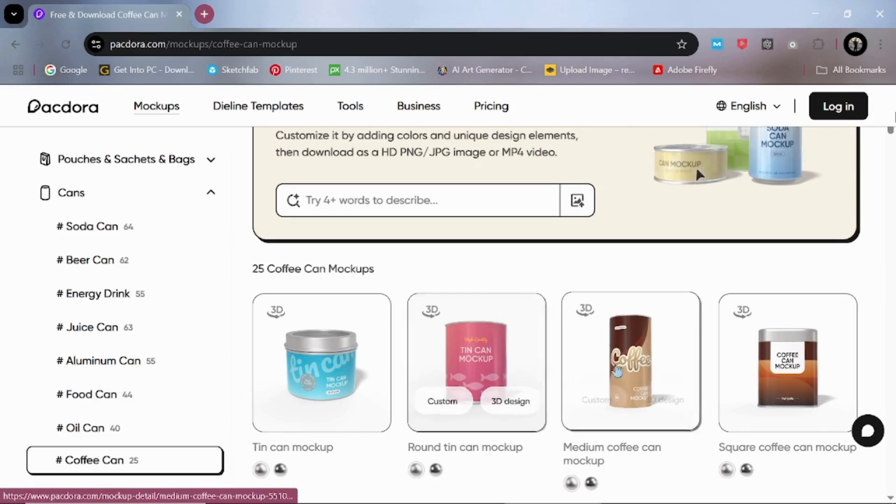
{"action": "left_click", "coordinate": [628, 367]}
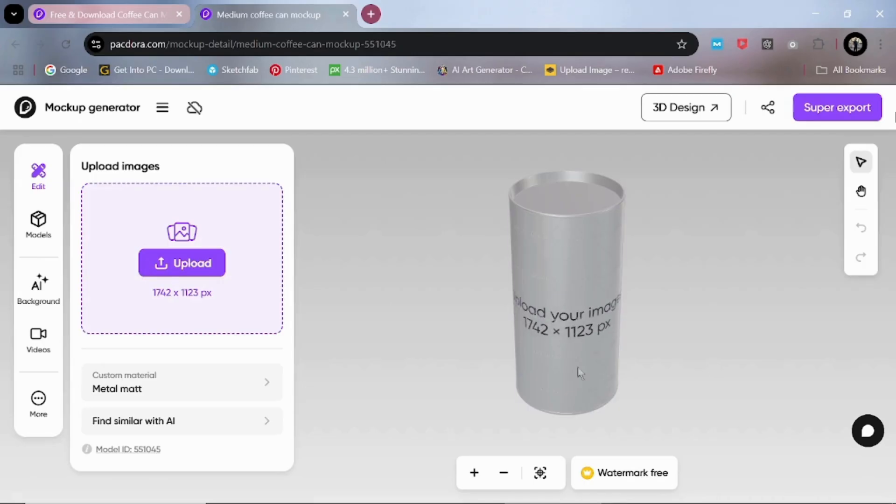
{"action": "left_click_drag", "start_coordinate": [662, 318], "coordinate": [662, 278]}
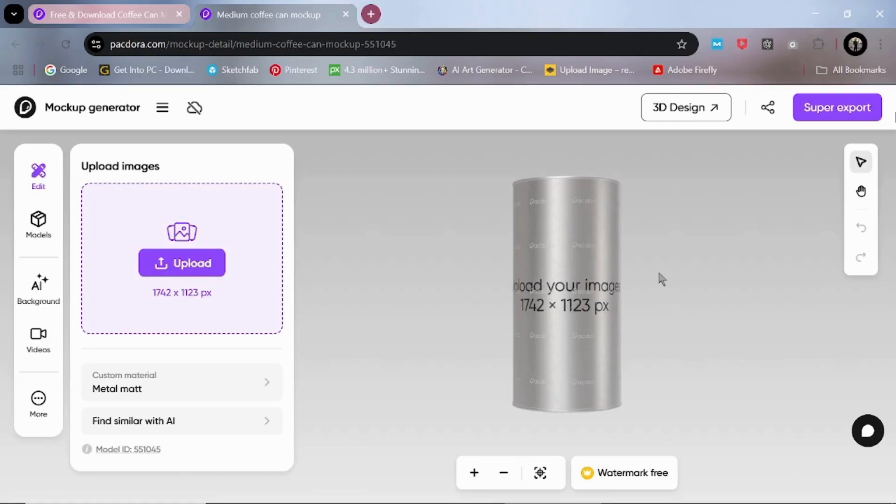
{"action": "left_click", "coordinate": [185, 270]}
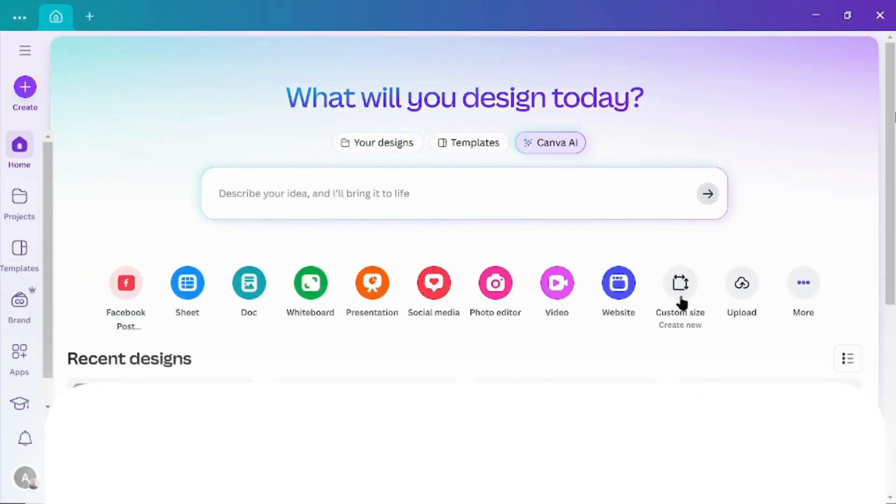
Step: Switch to Canva and create a new custom-size design 461 mm wide and 297 mm high
{"action": "left_click", "coordinate": [681, 297]}
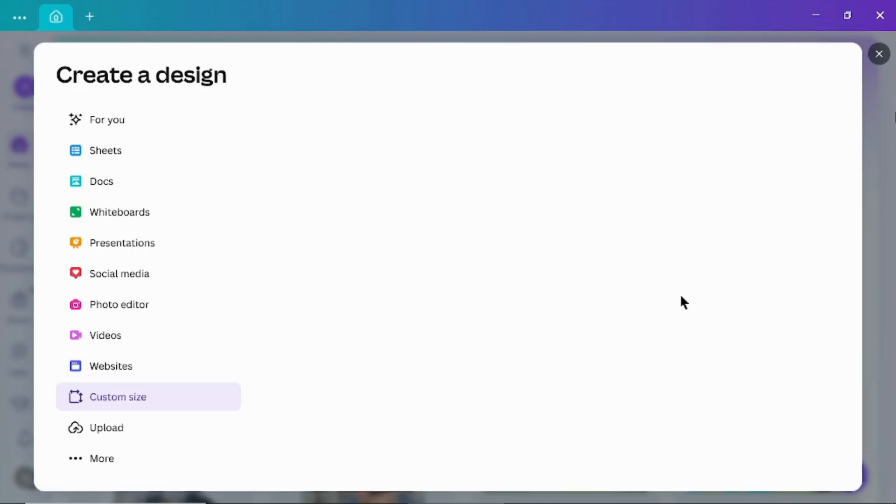
{"action": "type", "text": "461"}
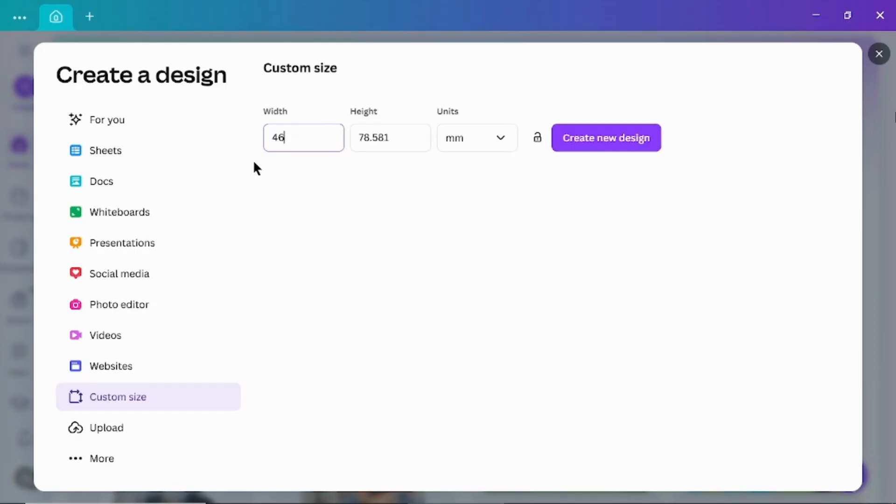
{"action": "double_click", "coordinate": [397, 138]}
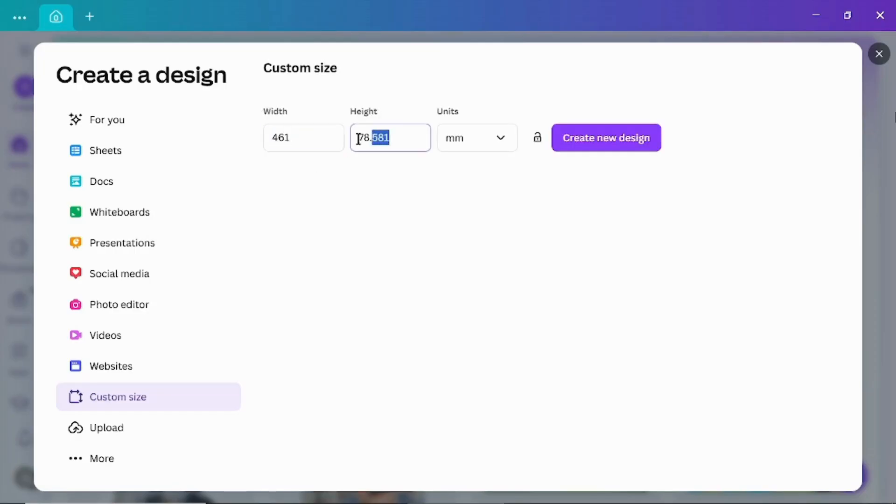
{"action": "type", "text": "297"}
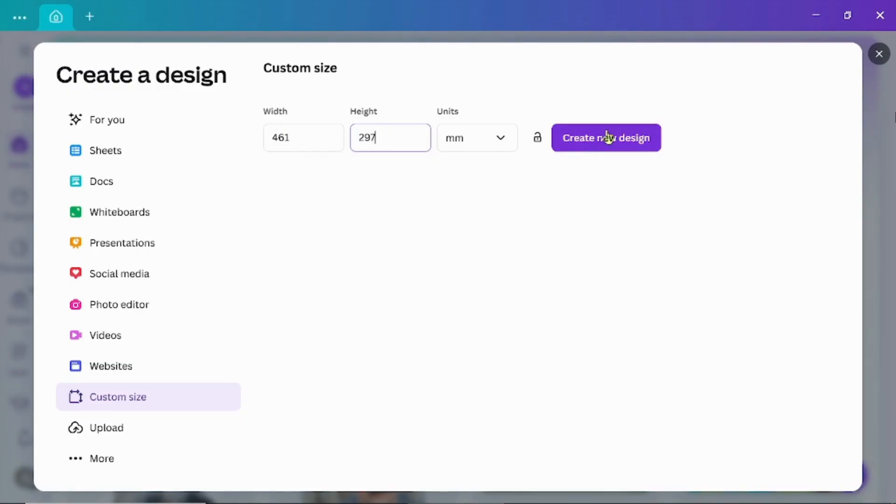
{"action": "left_click", "coordinate": [609, 148]}
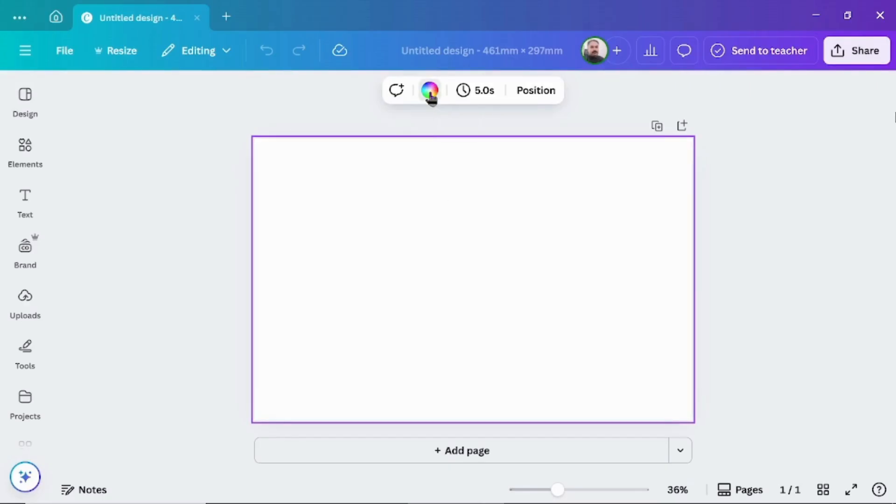
Step: Set the page background to a custom dark brown, starting from the default brown colour
{"action": "left_click", "coordinate": [430, 91]}
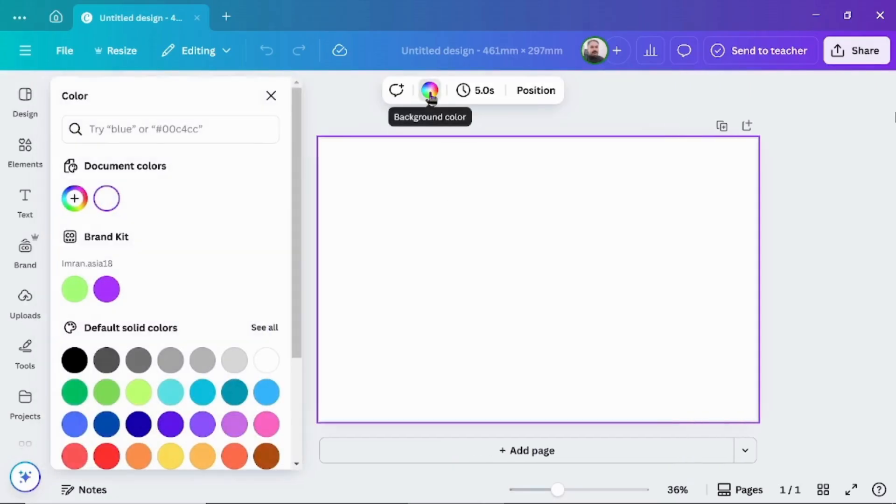
{"action": "left_click", "coordinate": [266, 456]}
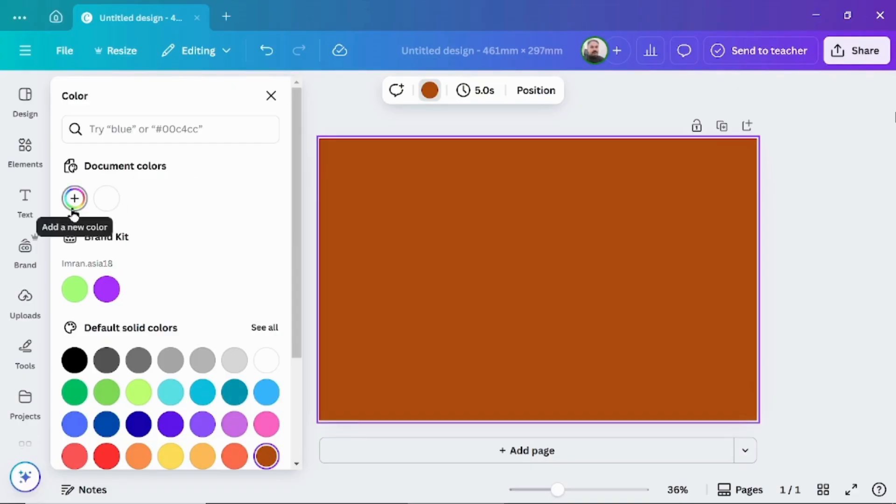
{"action": "left_click", "coordinate": [73, 211]}
{"action": "left_click_drag", "start_coordinate": [245, 293], "coordinate": [231, 302]}
Step: Search the elements for "cold coffee" and insert the photo of the iced coffee cup on a wooden surface
{"action": "left_click", "coordinate": [25, 202]}
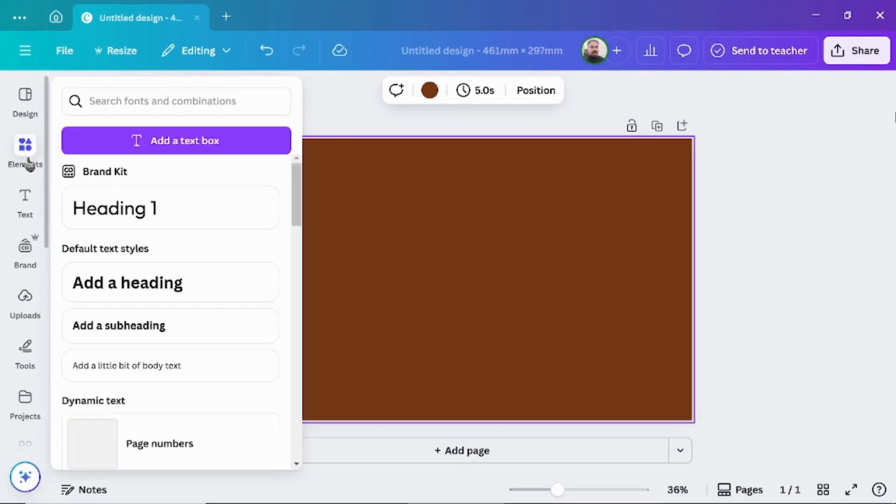
{"action": "left_click", "coordinate": [27, 158]}
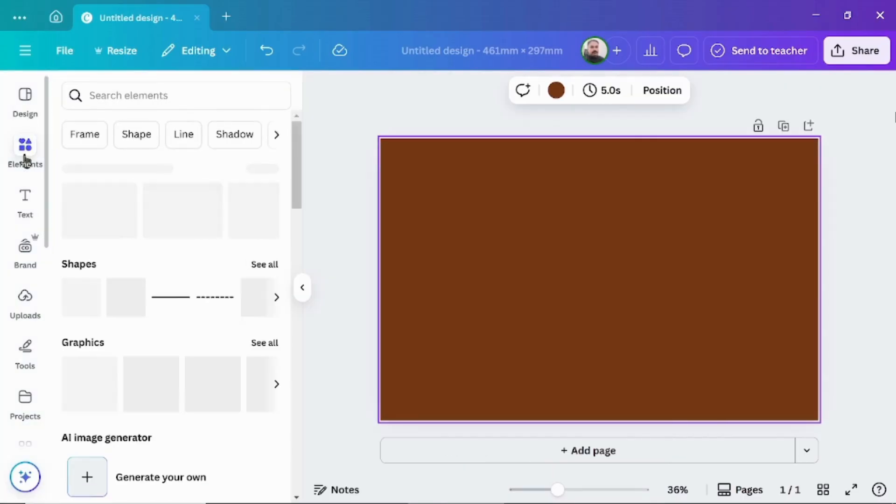
{"action": "left_click", "coordinate": [112, 95]}
{"action": "type", "text": "cold "}
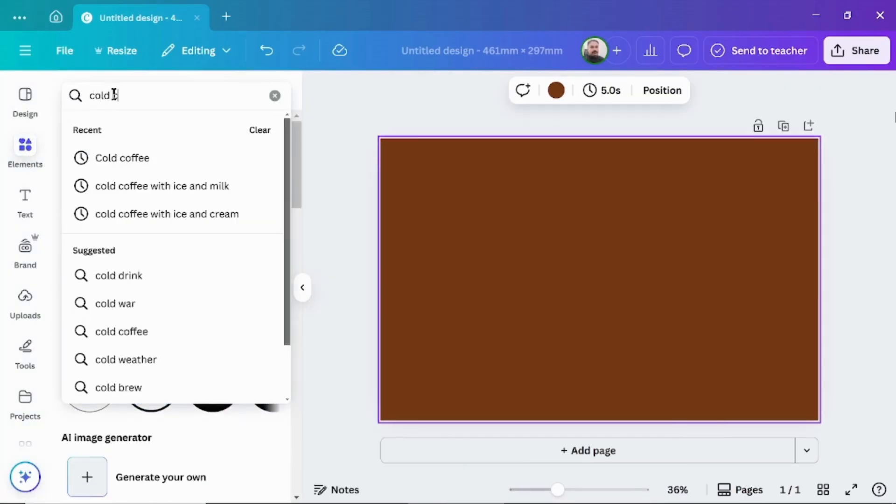
{"action": "type", "text": "coffee"}
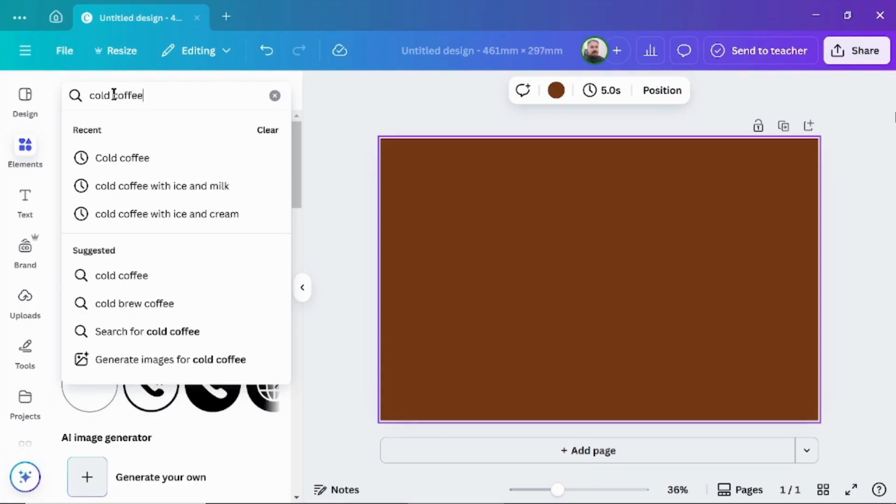
{"action": "key", "text": "Return"}
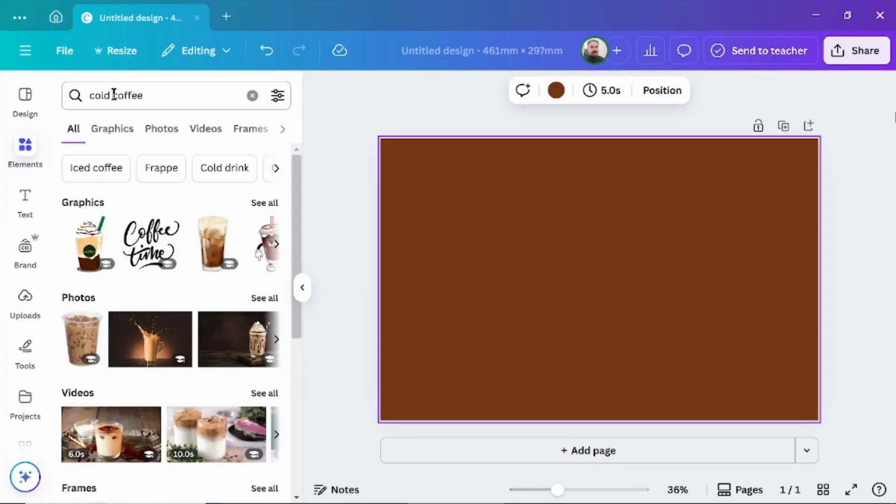
{"action": "left_click", "coordinate": [162, 135]}
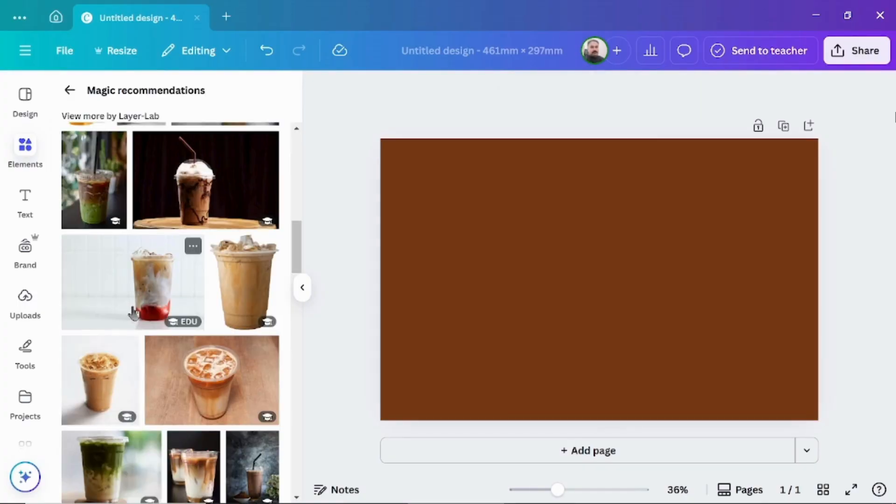
{"action": "left_click", "coordinate": [212, 382]}
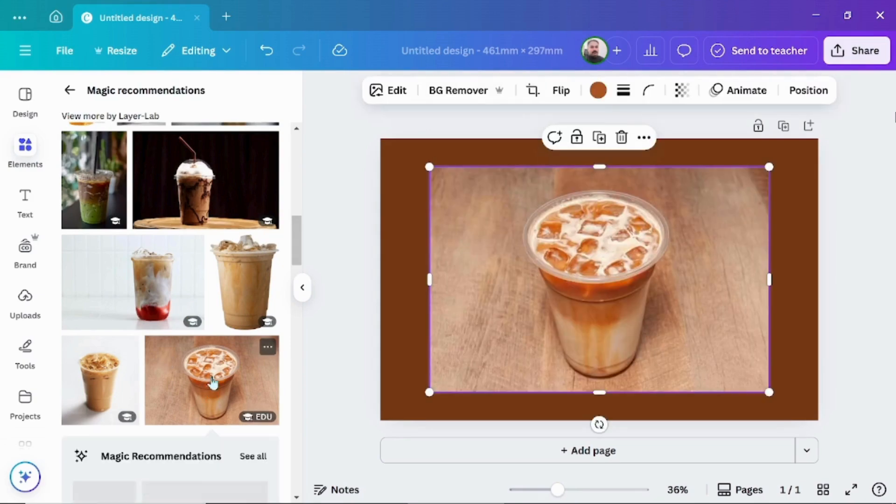
Step: Remove the coffee photo's background, then place the cup smaller at the page's bottom edge, tilted about 21° clockwise
{"action": "left_click", "coordinate": [460, 91]}
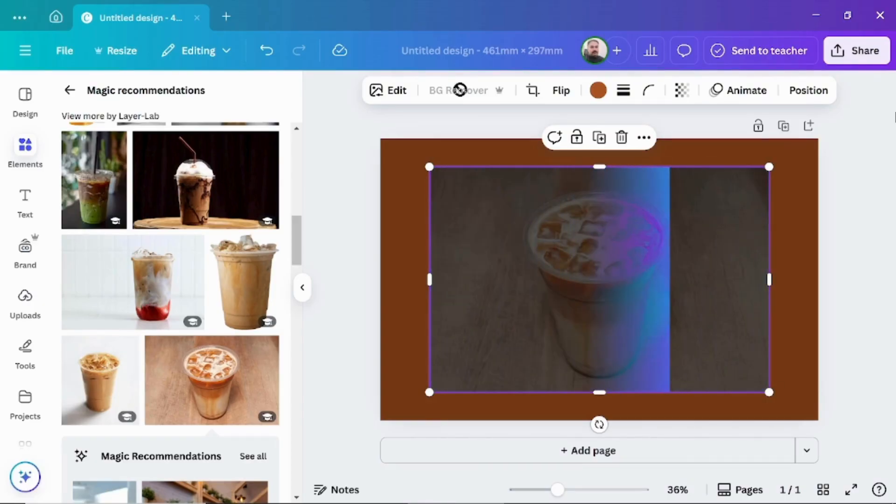
{"action": "left_click_drag", "start_coordinate": [429, 167], "coordinate": [530, 236]}
{"action": "left_click_drag", "start_coordinate": [648, 329], "coordinate": [594, 399]}
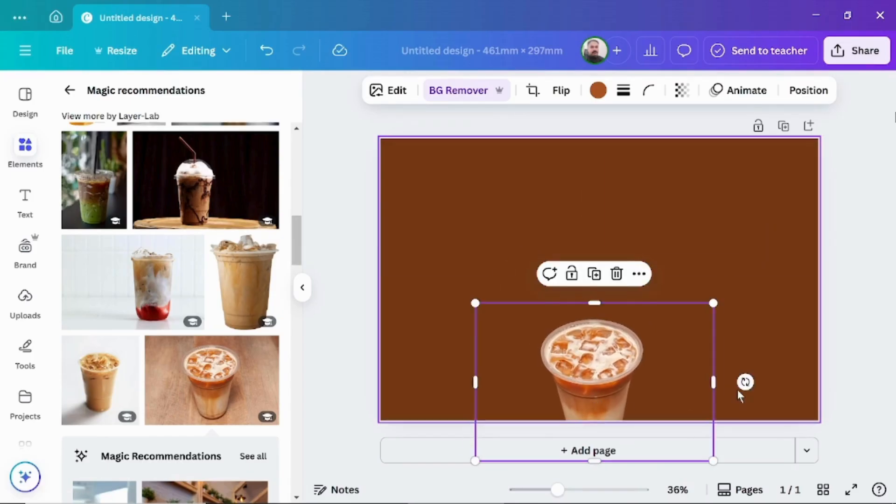
{"action": "left_click_drag", "start_coordinate": [745, 382], "coordinate": [722, 432]}
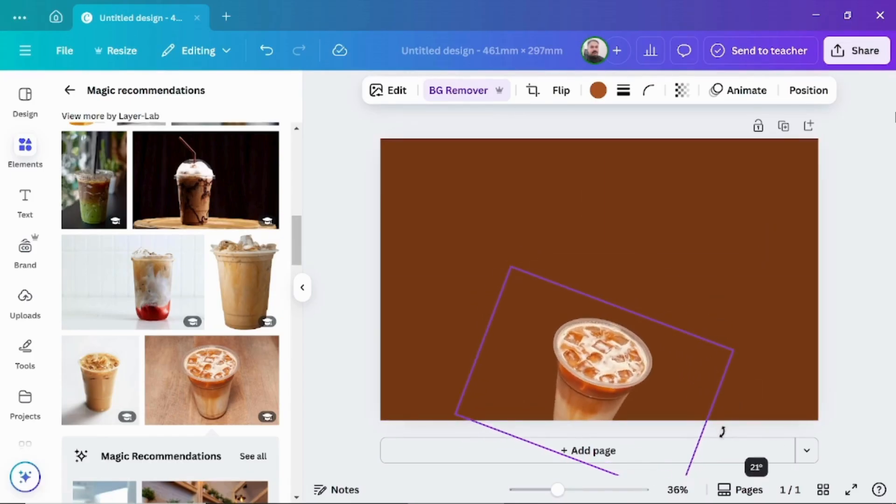
Step: Add a rounded square above the cup and reshape it into a wide, flat bar extending past the page's left edge
{"action": "left_click", "coordinate": [70, 90]}
{"action": "left_click", "coordinate": [126, 297]}
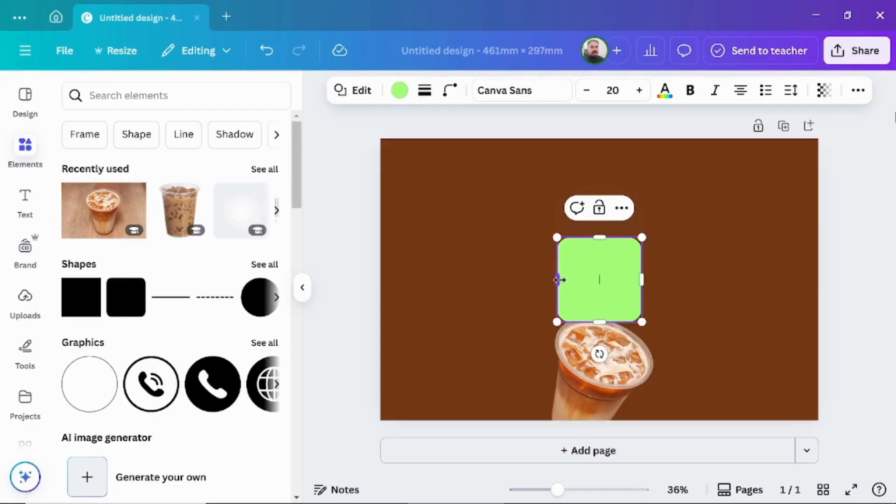
{"action": "left_click_drag", "start_coordinate": [557, 279], "coordinate": [367, 268]}
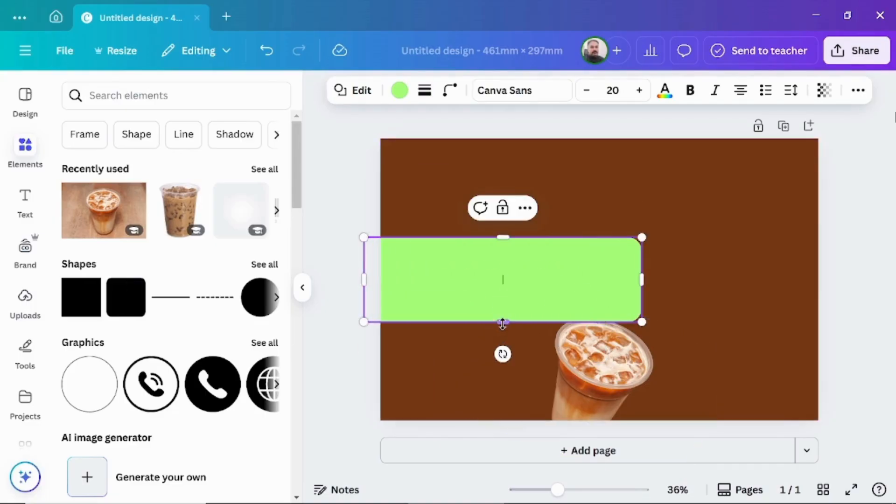
{"action": "left_click_drag", "start_coordinate": [502, 320], "coordinate": [498, 283]}
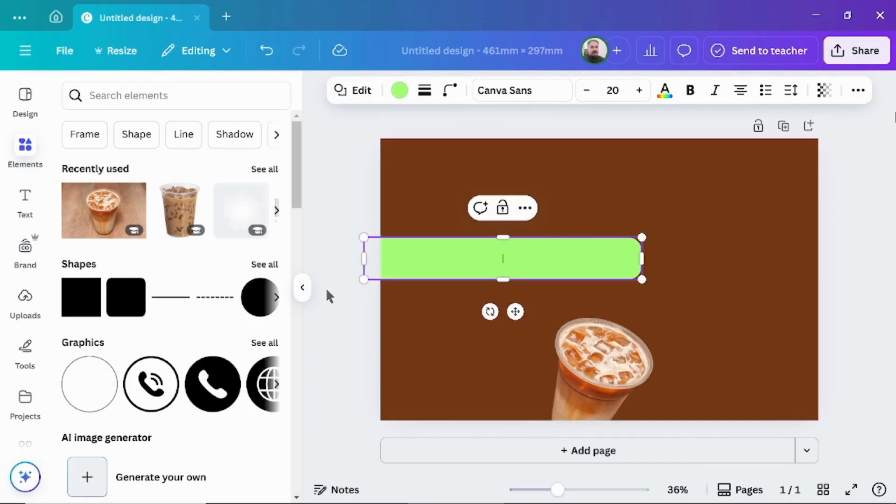
Step: Recolour the rounded bar to a custom bright orange, starting from the default yellow
{"action": "left_click", "coordinate": [400, 92]}
{"action": "scroll", "coordinate": [196, 359], "scroll_direction": "down", "scroll_amount": 4}
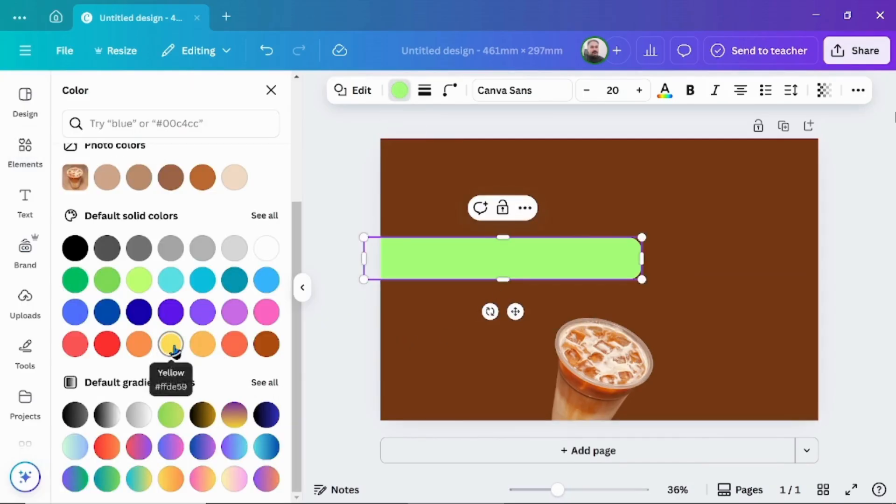
{"action": "left_click", "coordinate": [172, 348]}
{"action": "scroll", "coordinate": [207, 260], "scroll_direction": "up", "scroll_amount": 4}
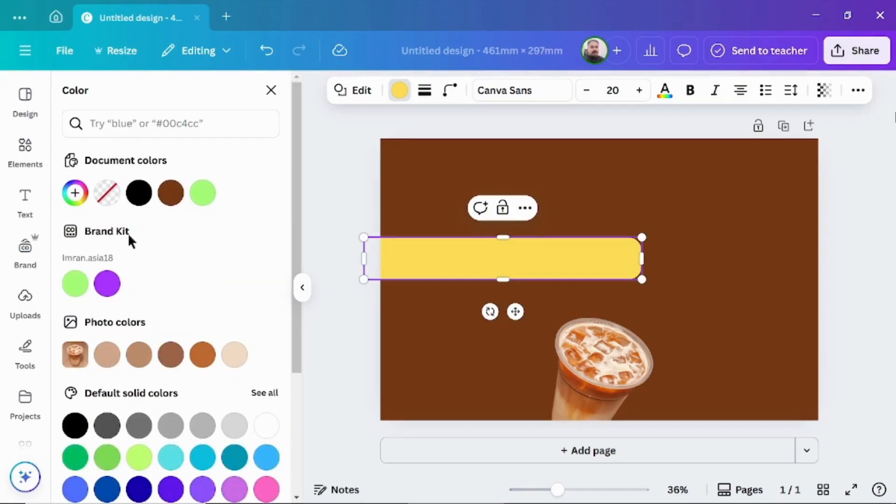
{"action": "left_click", "coordinate": [74, 193]}
{"action": "left_click_drag", "start_coordinate": [102, 355], "coordinate": [95, 355]}
{"action": "left_click", "coordinate": [348, 192]}
{"action": "left_click", "coordinate": [348, 192]}
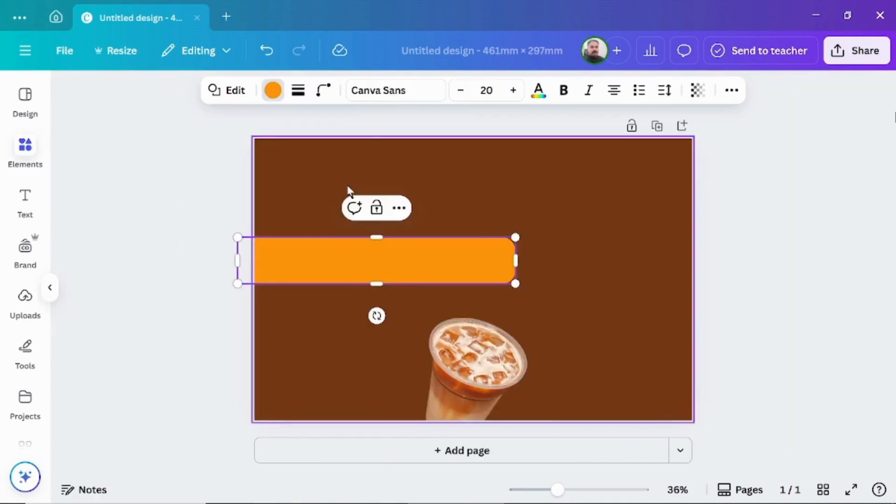
Step: Add a heading reading "TOP CLASS" and set its font to Anton
{"action": "left_click", "coordinate": [26, 199]}
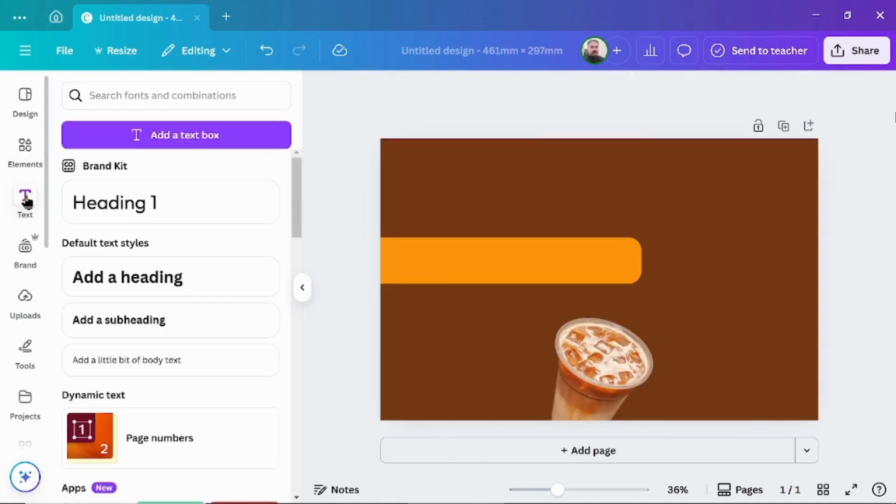
{"action": "left_click", "coordinate": [145, 284]}
{"action": "type", "text": "T"}
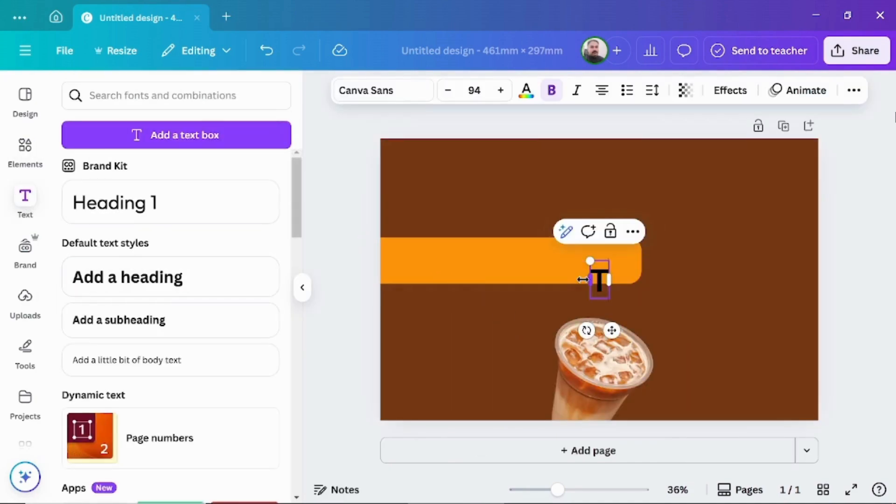
{"action": "type", "text": "OP CLASS"}
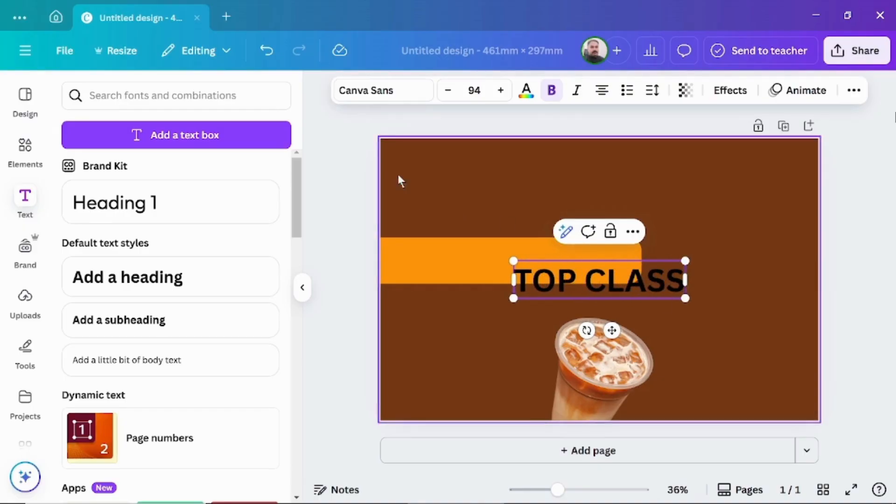
{"action": "left_click", "coordinate": [373, 90]}
{"action": "left_click", "coordinate": [104, 368]}
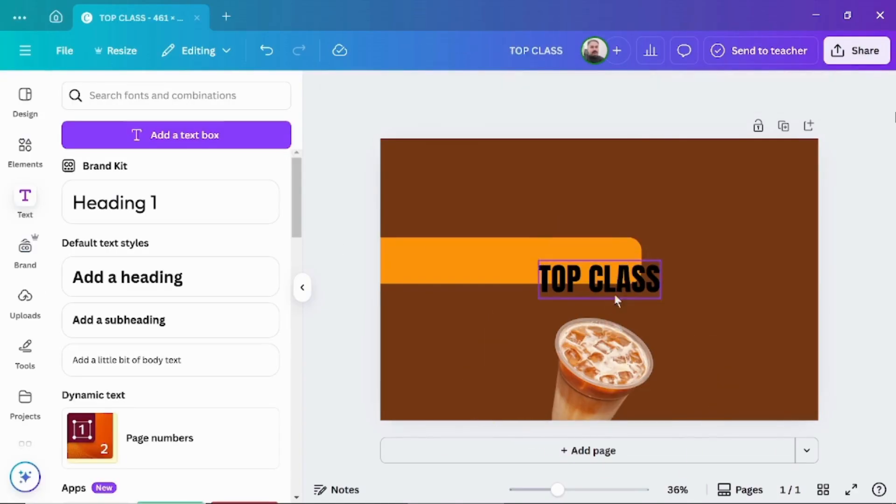
Step: Place the "TOP CLASS" heading on the orange bar near its rounded end and colour the text white
{"action": "left_click_drag", "start_coordinate": [625, 281], "coordinate": [572, 270]}
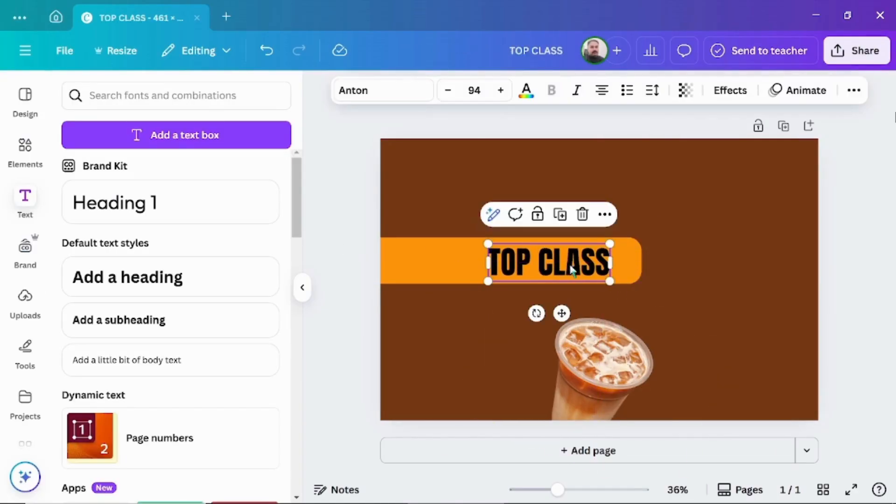
{"action": "left_click", "coordinate": [526, 90]}
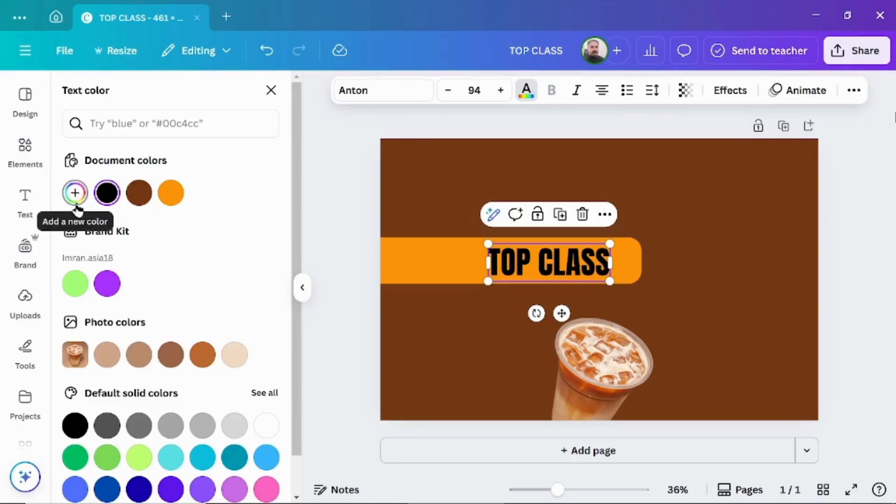
{"action": "left_click", "coordinate": [266, 426]}
{"action": "key", "text": "Escape"}
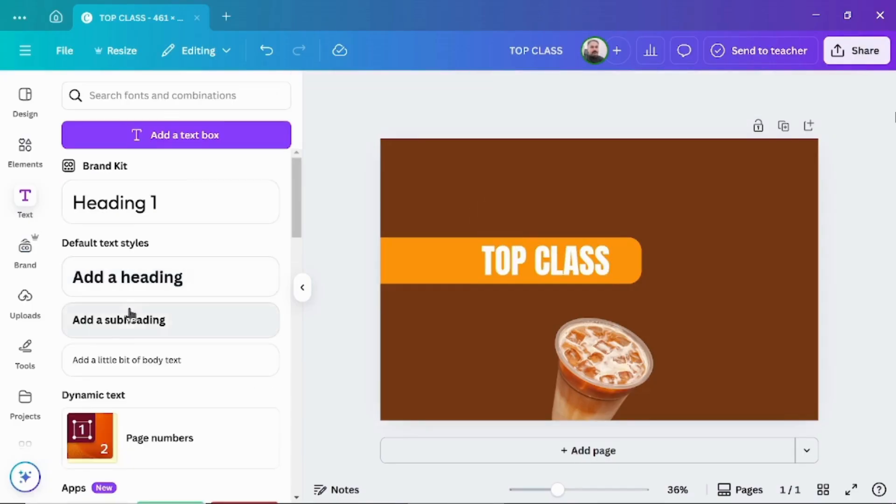
Step: Add a subheading reading "COLD COFFEE" and place it just above the orange bar, over "TOP CLASS"
{"action": "left_click", "coordinate": [135, 328]}
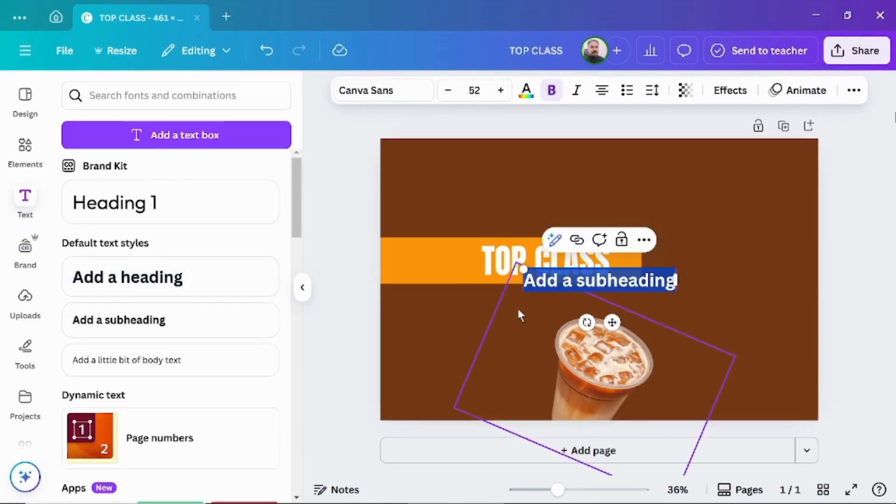
{"action": "left_click", "coordinate": [354, 238]}
{"action": "left_click_drag", "start_coordinate": [612, 280], "coordinate": [611, 219]}
{"action": "double_click", "coordinate": [611, 222]}
{"action": "type", "text": "d"}
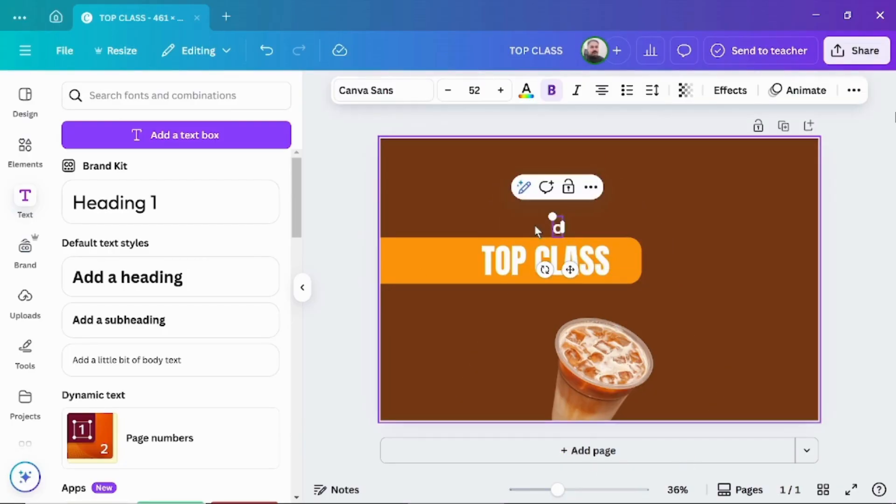
{"action": "key", "text": "BackSpace"}
{"action": "type", "text": "COLD"}
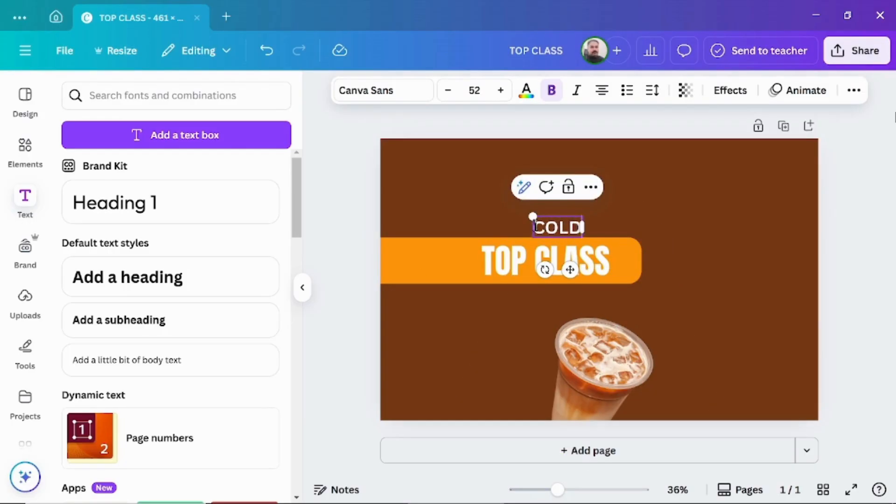
{"action": "type", "text": " COFFEE"}
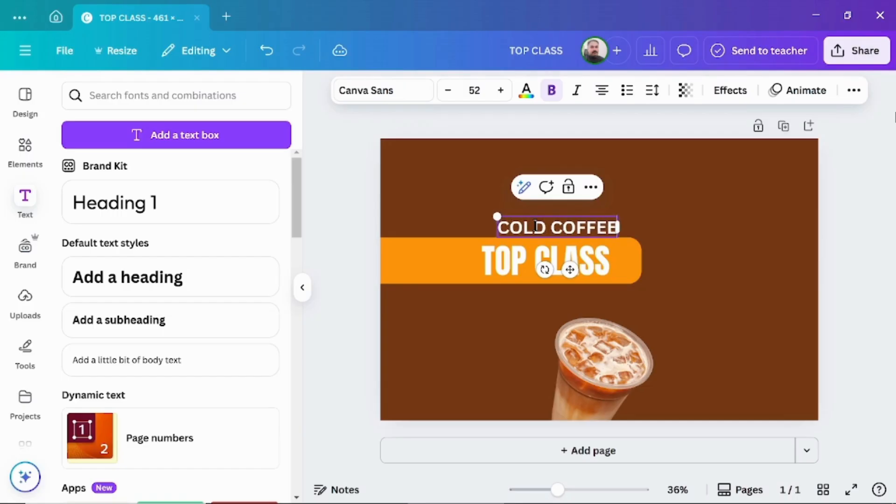
Step: Set the font of the "COLD COFFEE" line to Outfit
{"action": "left_click", "coordinate": [399, 92]}
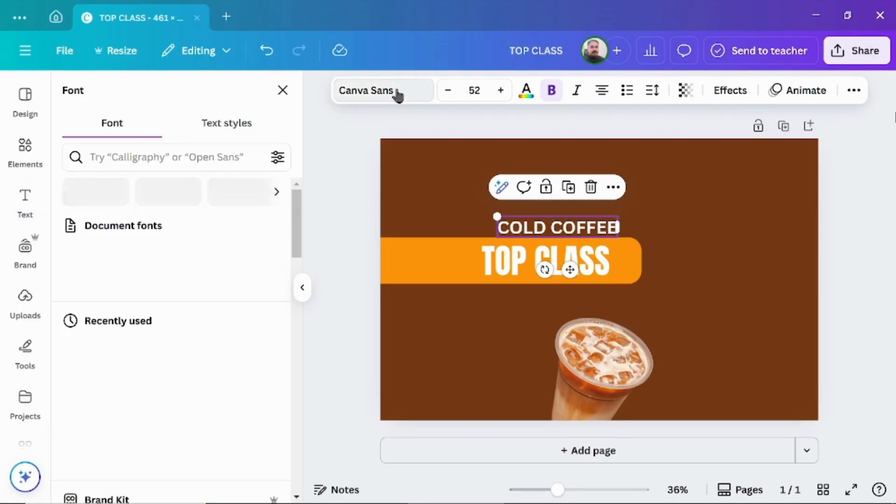
{"action": "scroll", "coordinate": [107, 316], "scroll_direction": "down", "scroll_amount": 5}
{"action": "left_click", "coordinate": [107, 317]}
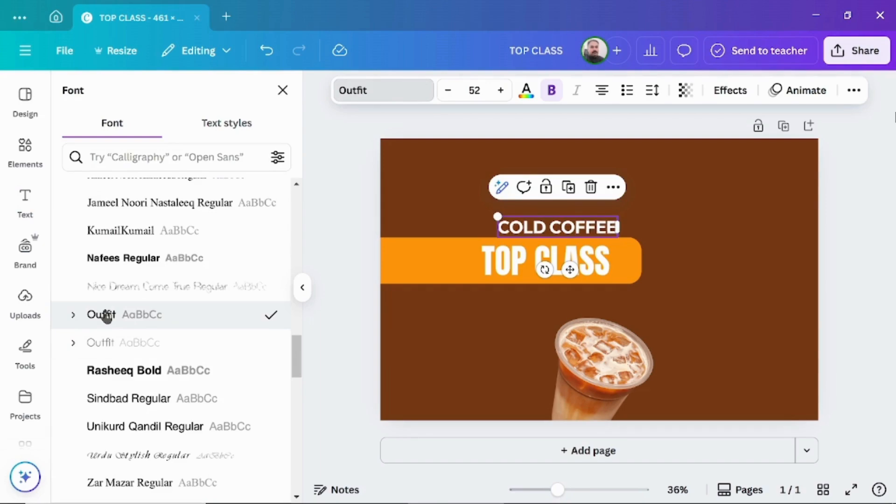
Step: Duplicate the "COLD COFFEE" line, place the copy directly above it and change its text to "Premium Quality"
{"action": "left_click", "coordinate": [569, 188]}
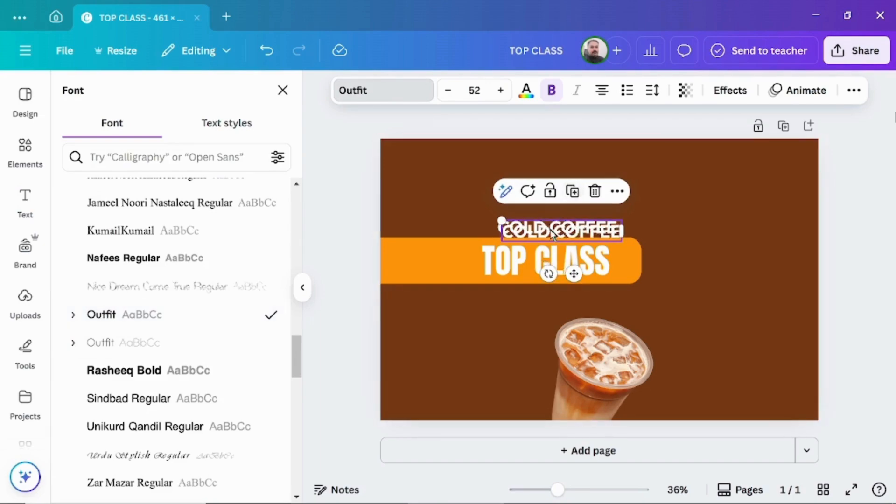
{"action": "type", "text": "Pre"}
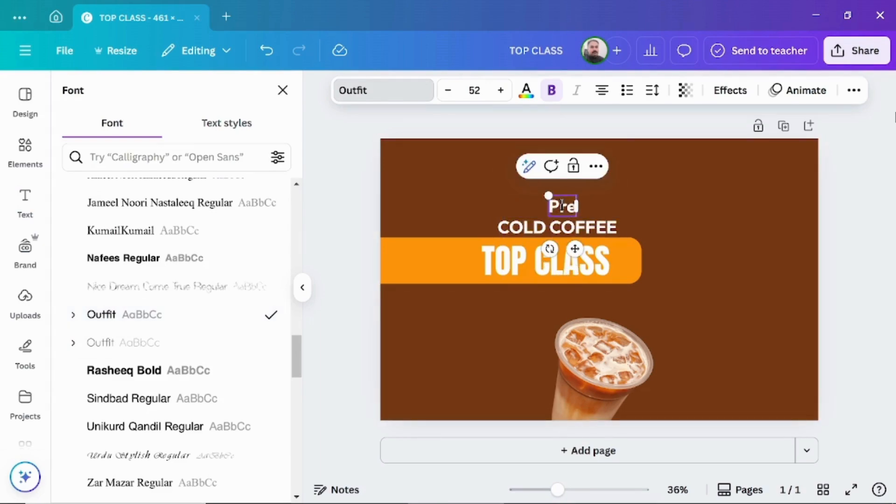
{"action": "type", "text": "m"}
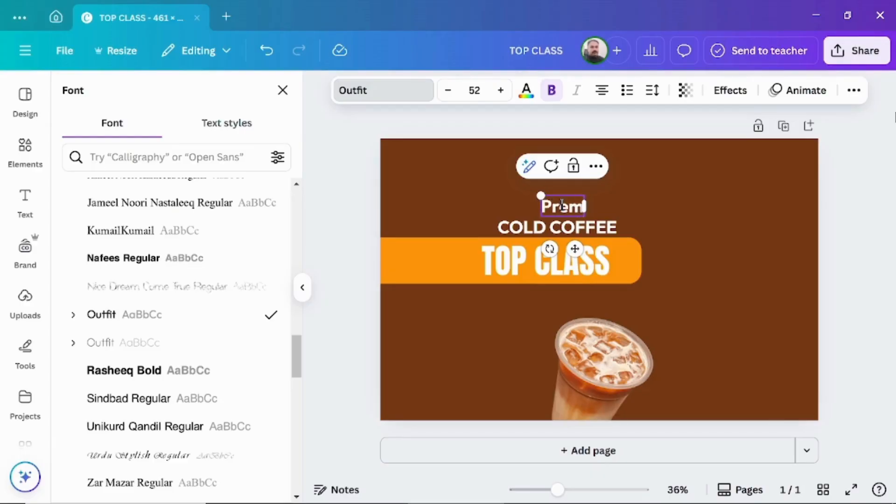
{"action": "type", "text": "ium"}
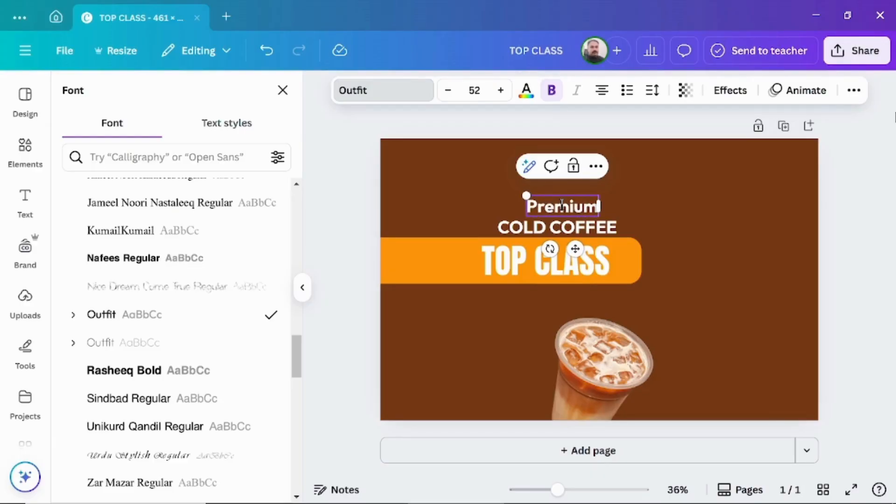
{"action": "type", "text": " Q"}
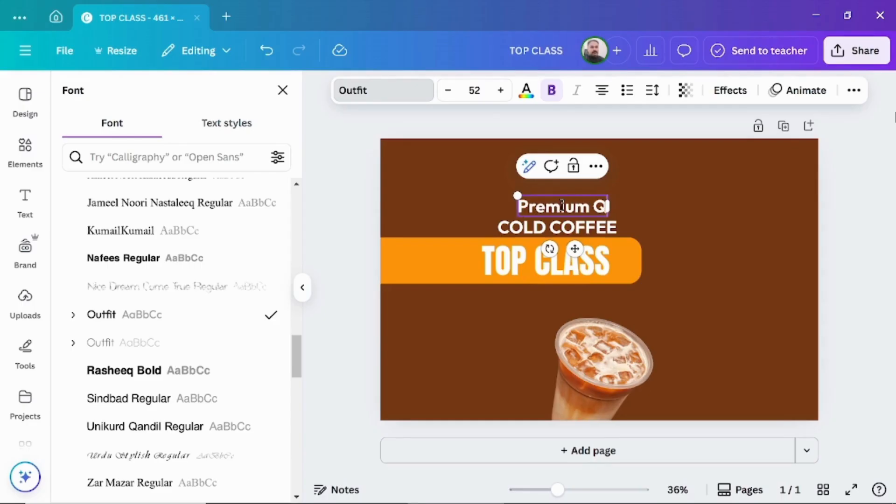
{"action": "type", "text": "uality"}
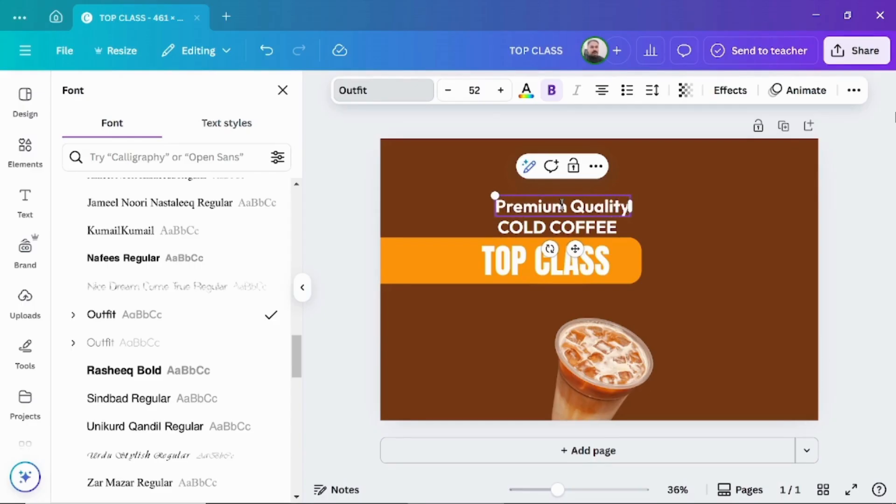
{"action": "key", "text": "Escape"}
Step: Set the font of the "Premium Quality" line to Canva Student Font
{"action": "left_click", "coordinate": [394, 93]}
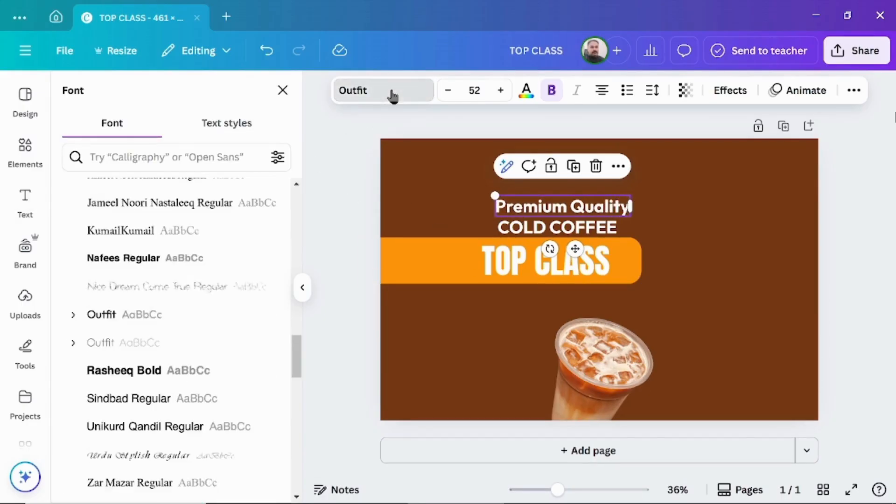
{"action": "scroll", "coordinate": [140, 304], "scroll_direction": "down", "scroll_amount": 5}
{"action": "left_click", "coordinate": [133, 302]}
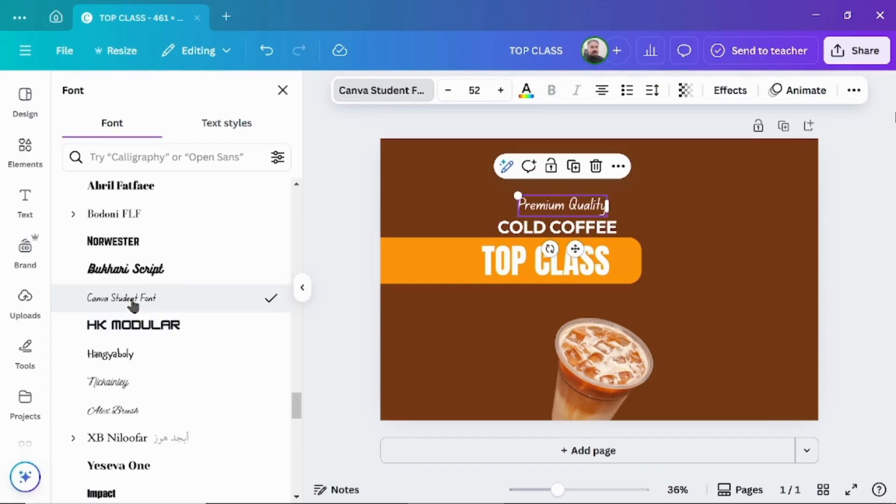
Step: Search the graphics for "logo", insert the bearded man in a hat and place it smaller at the page's top, above the text
{"action": "left_click", "coordinate": [26, 154]}
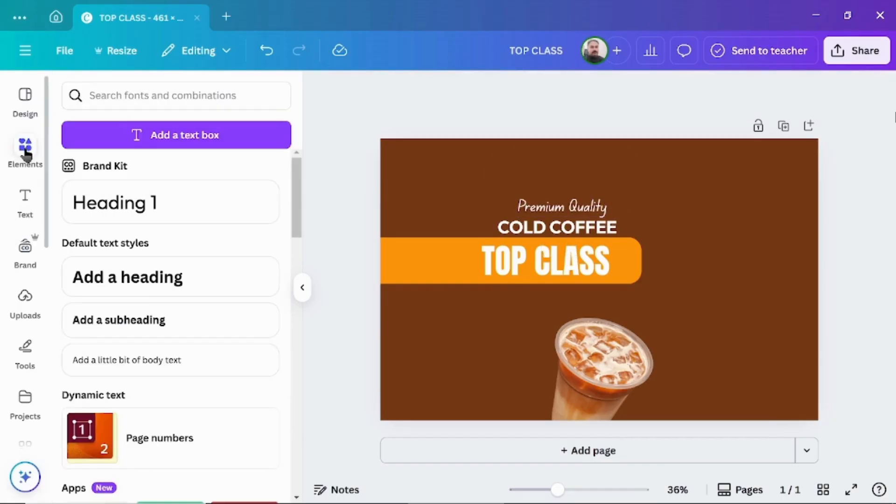
{"action": "left_click", "coordinate": [100, 96]}
{"action": "type", "text": "logo"}
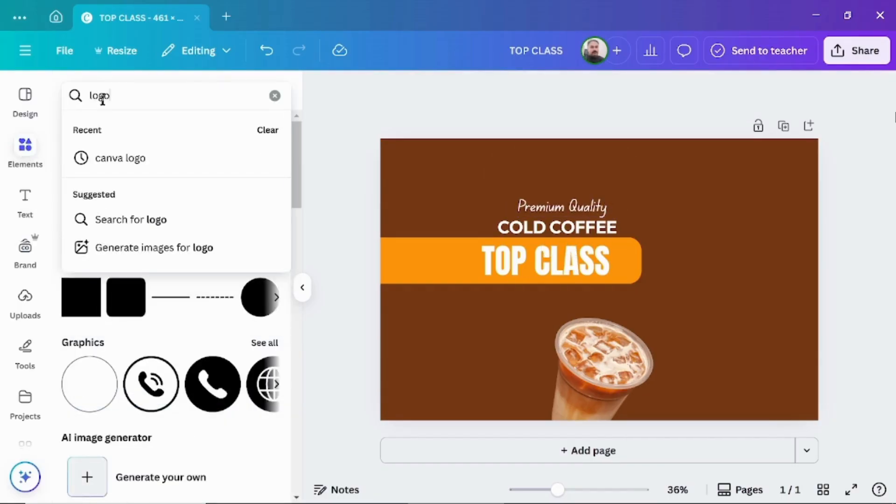
{"action": "key", "text": "Return"}
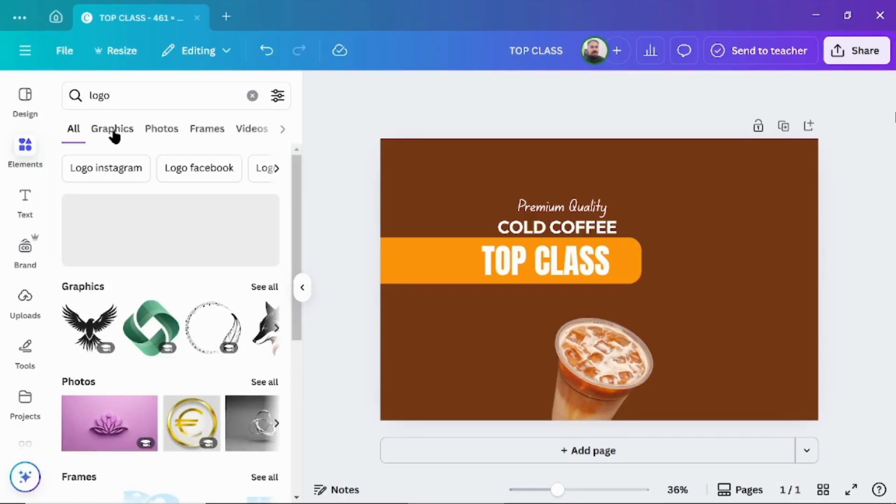
{"action": "left_click", "coordinate": [113, 129]}
{"action": "scroll", "coordinate": [170, 252], "scroll_direction": "down", "scroll_amount": 5}
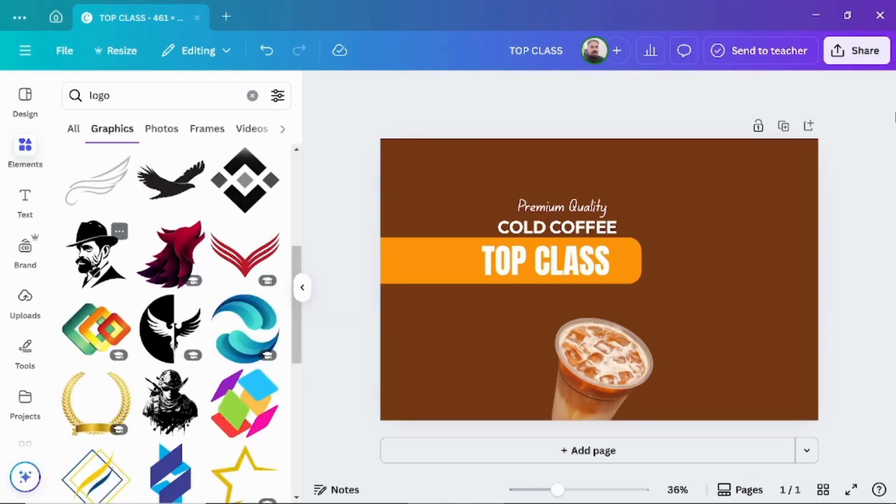
{"action": "left_click", "coordinate": [95, 254]}
{"action": "left_click_drag", "start_coordinate": [605, 317], "coordinate": [571, 218]}
{"action": "left_click_drag", "start_coordinate": [517, 125], "coordinate": [547, 159]}
Step: Move the orange bar and the text lines slightly down the page, then lower the logo a little to match
{"action": "left_click_drag", "start_coordinate": [460, 290], "coordinate": [500, 202]}
{"action": "left_click_drag", "start_coordinate": [443, 273], "coordinate": [443, 285]}
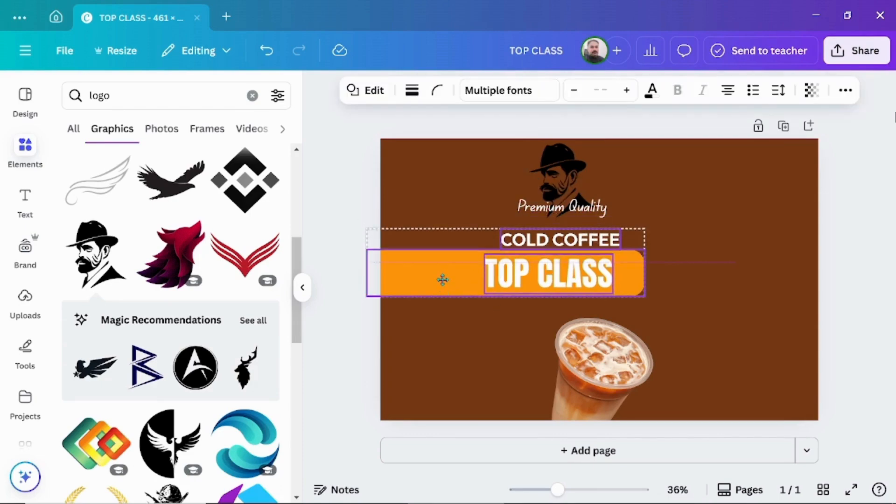
{"action": "left_click", "coordinate": [339, 196]}
{"action": "left_click_drag", "start_coordinate": [561, 181], "coordinate": [562, 189]}
Step: Search the graphics for "barcod", insert the numbered barcode on a light background and place it in the page's lower right area
{"action": "triple_click", "coordinate": [167, 100]}
{"action": "type", "text": "barcod"}
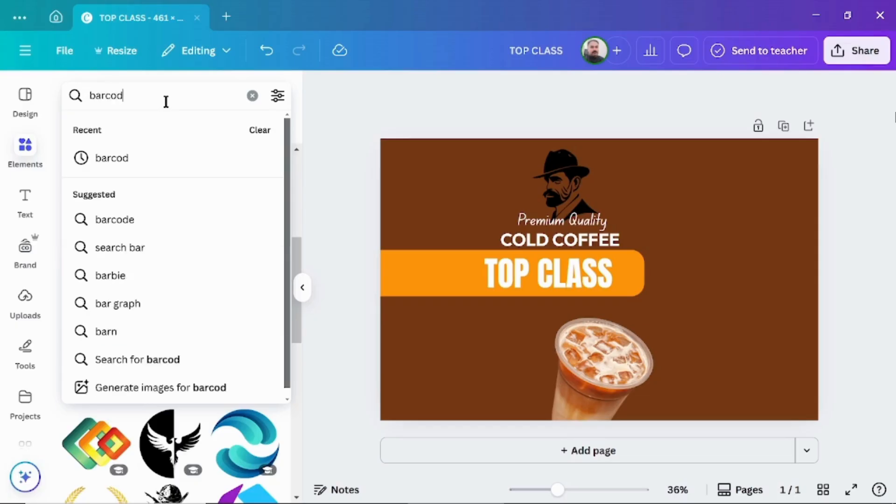
{"action": "key", "text": "Return"}
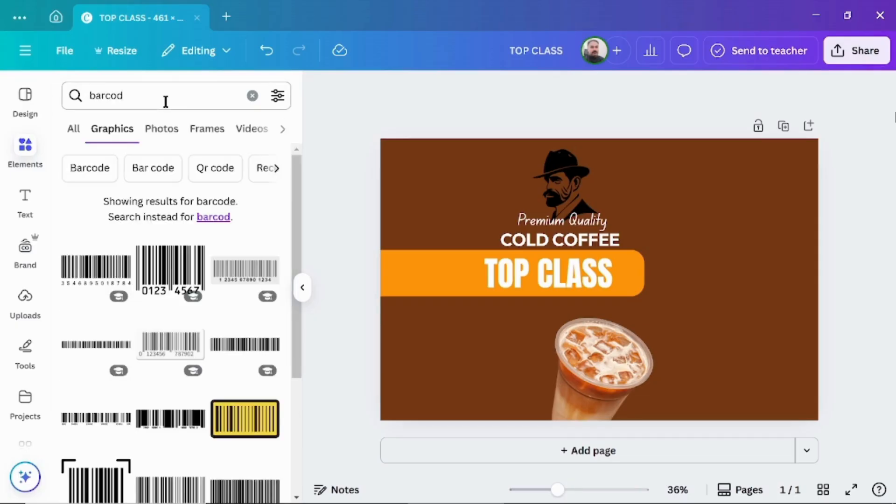
{"action": "left_click", "coordinate": [228, 268]}
{"action": "left_click_drag", "start_coordinate": [410, 200], "coordinate": [700, 332]}
{"action": "key", "text": "Escape"}
Step: Add a subheading text above the barcode and start it with "Ingredients :"
{"action": "left_click", "coordinate": [26, 195]}
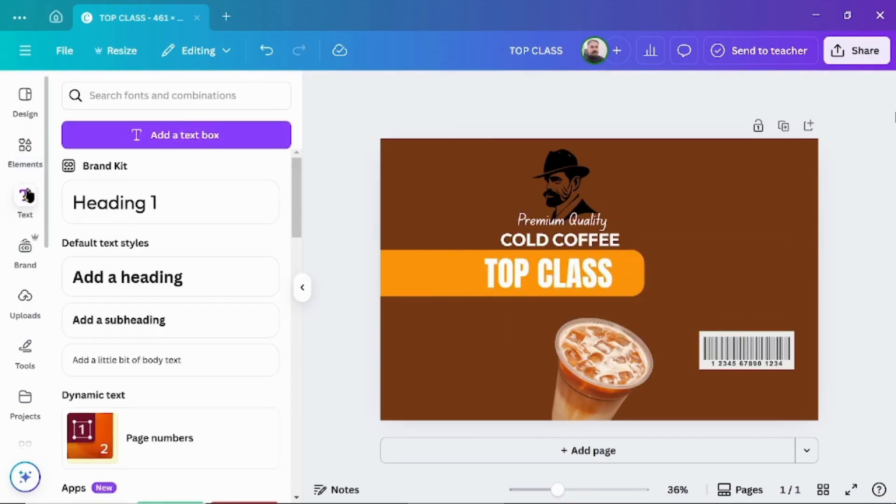
{"action": "left_click", "coordinate": [105, 325]}
{"action": "key", "text": "BackSpace"}
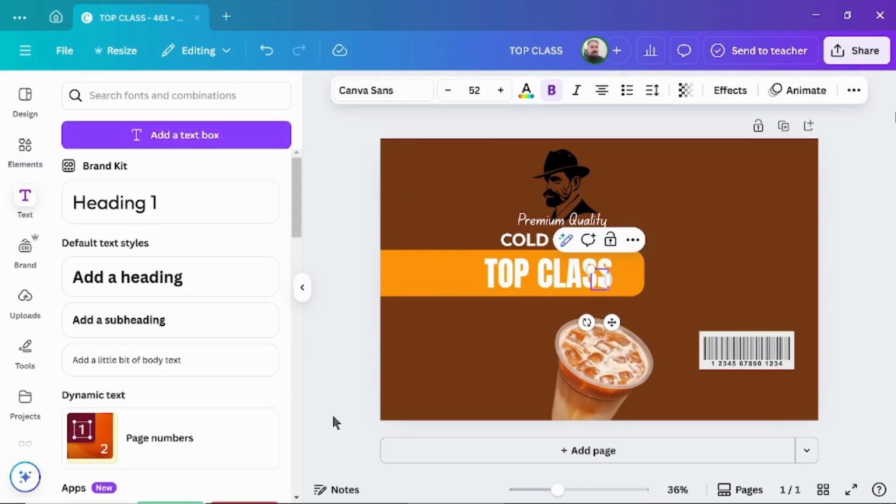
{"action": "type", "text": "Label"}
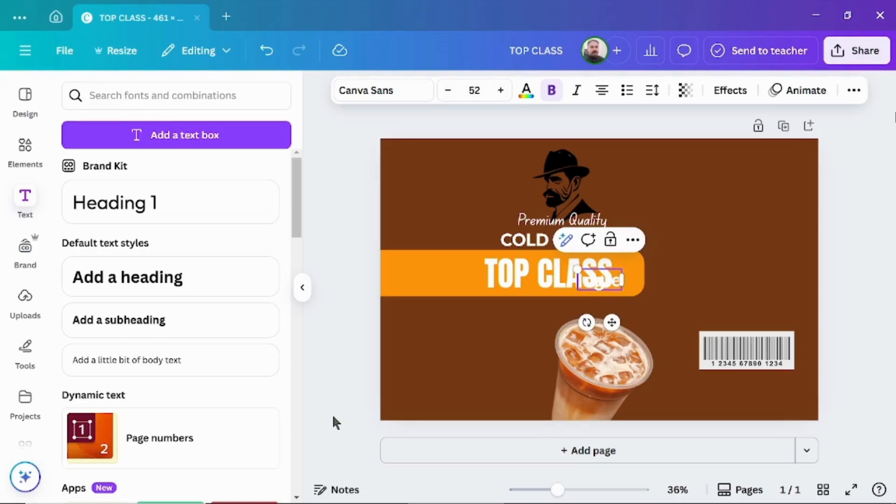
{"action": "left_click_drag", "start_coordinate": [612, 323], "coordinate": [734, 312]}
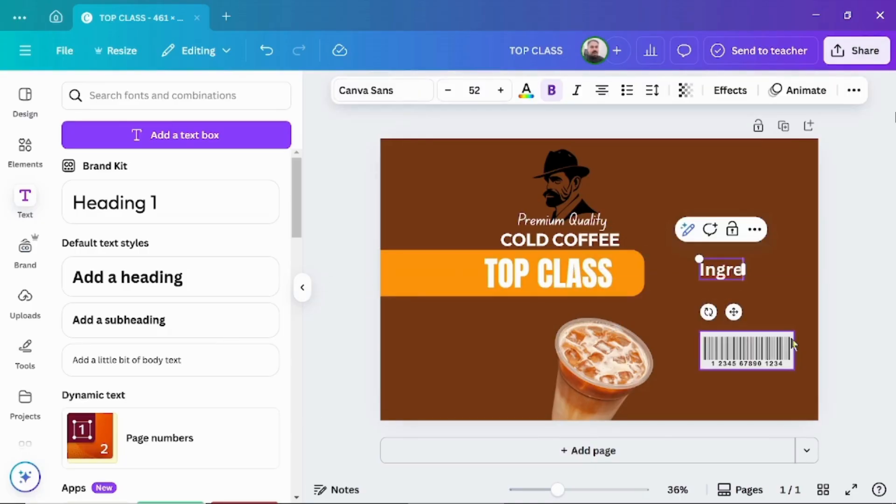
{"action": "type", "text": "dients"}
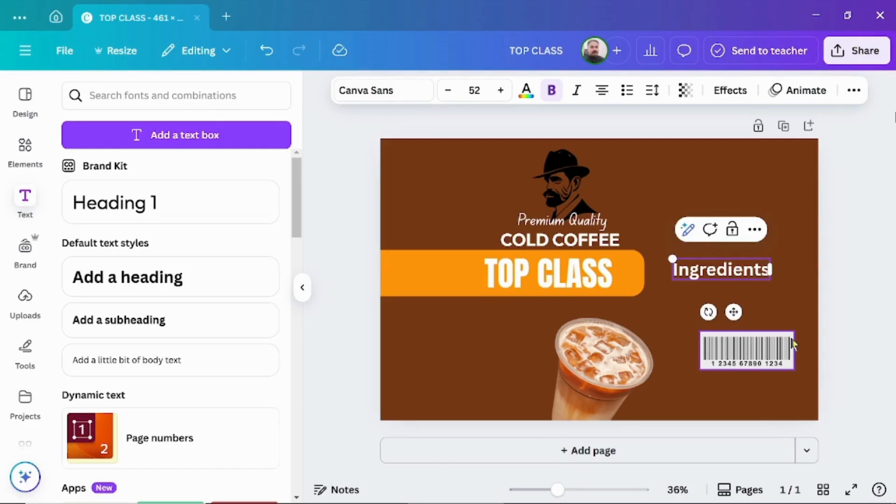
{"action": "type", "text": " :"}
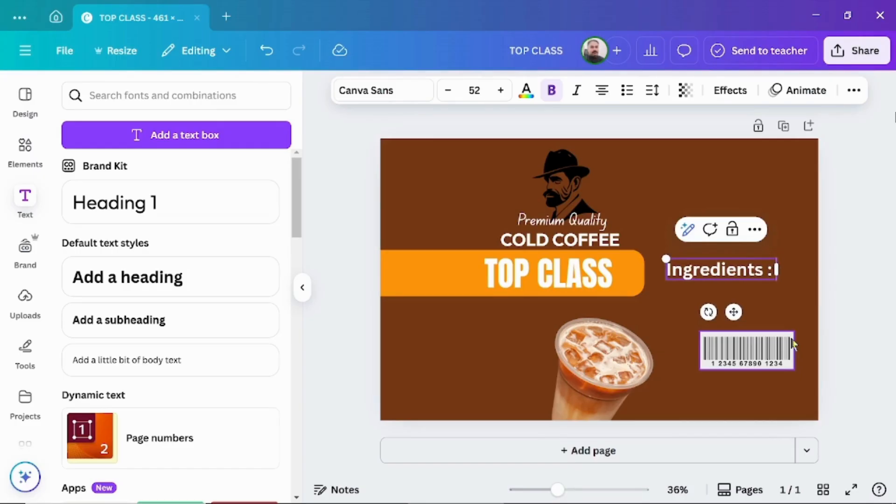
Step: Complete the ingredients text over three lines with "Water", "Coffee,Milk,Sugar" and "Cocoa Powder"
{"action": "type", "text": " Water"}
{"action": "key", "text": "Return"}
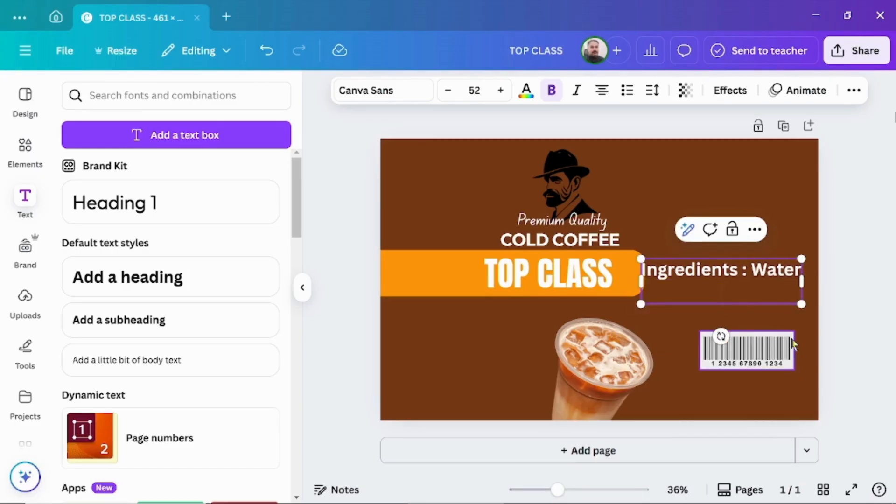
{"action": "type", "text": "Coffee,"}
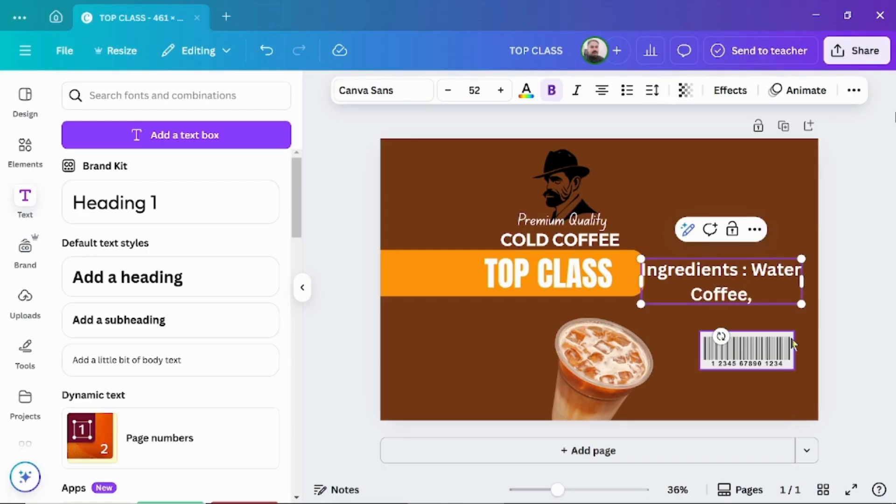
{"action": "type", "text": "Milk"}
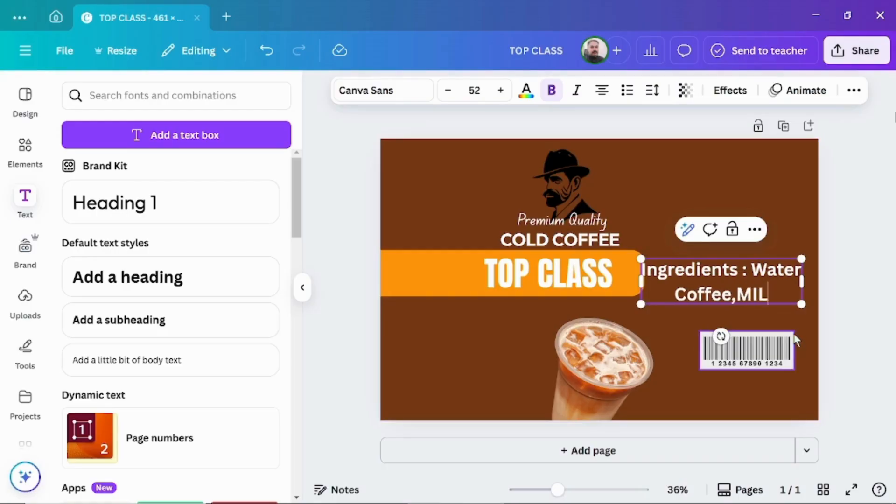
{"action": "type", "text": ",Sugar"}
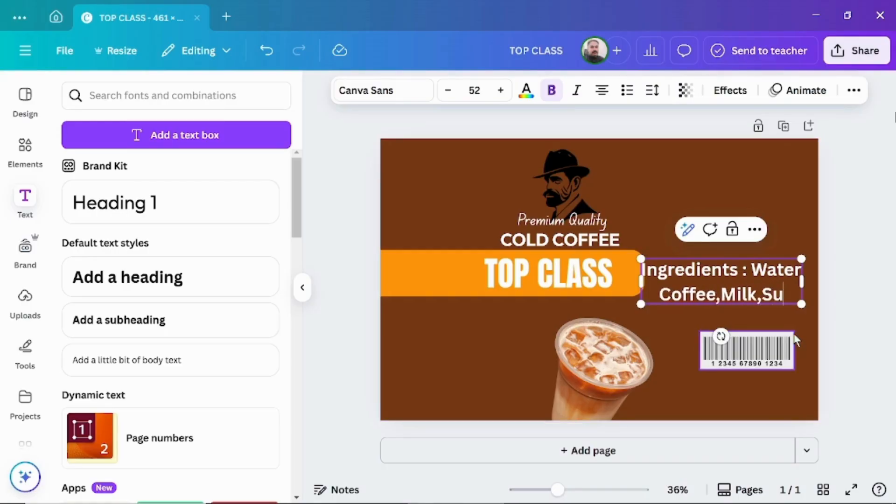
{"action": "key", "text": "Return"}
{"action": "type", "text": "Cocoa Pos"}
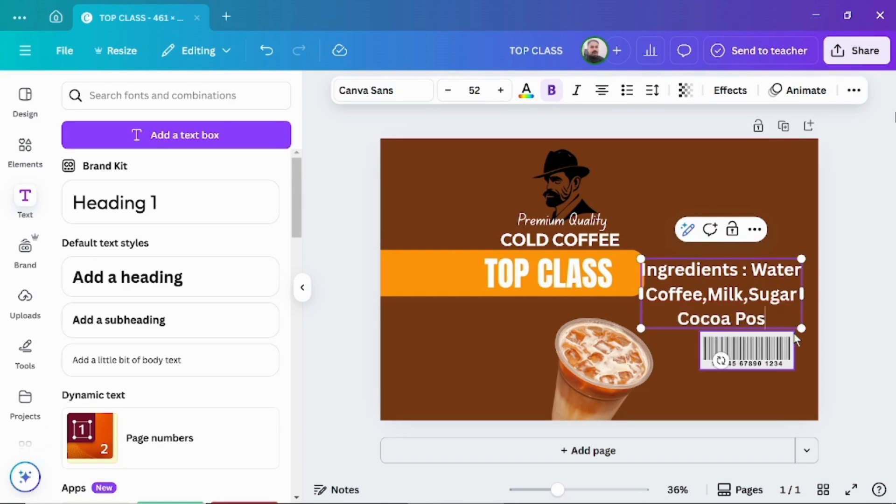
{"action": "key", "text": "BackSpace"}
{"action": "type", "text": "wder"}
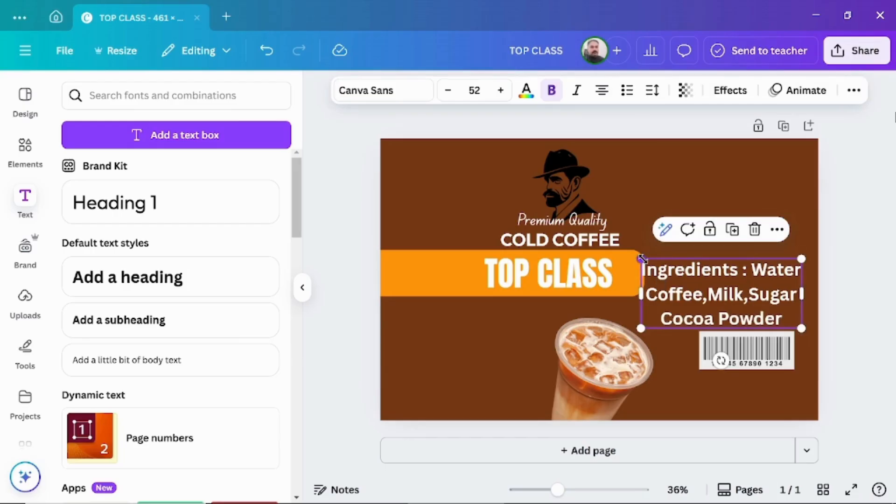
Step: Shrink the ingredients text to size 29.5 above the barcode and rewrite a copy below it as "MFD :DD/MM/YYY" and "BEST BEFORE : MM/YY"
{"action": "left_click_drag", "start_coordinate": [642, 259], "coordinate": [747, 382]}
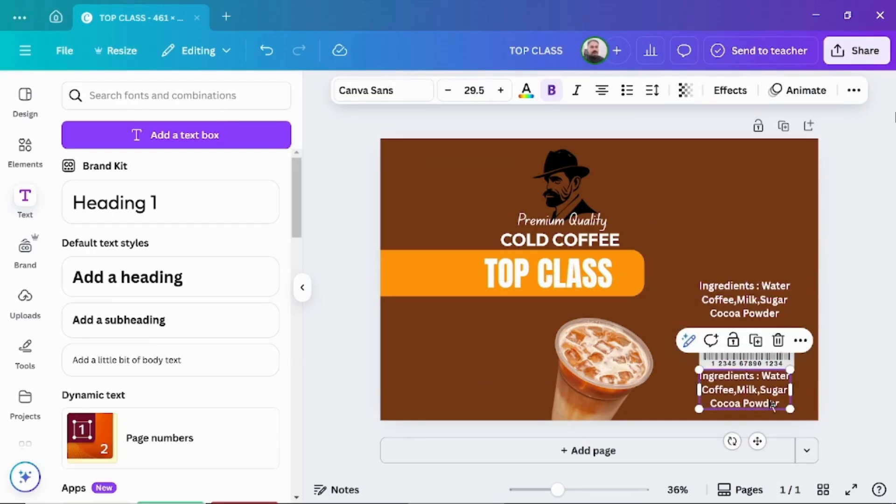
{"action": "key", "text": "Return"}
{"action": "key", "text": "BackSpace"}
{"action": "type", "text": "MFD "}
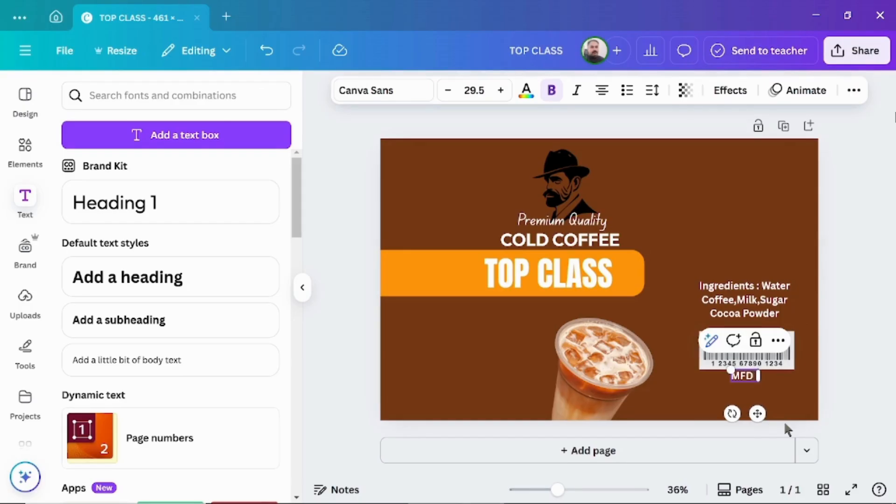
{"action": "type", "text": ":DD/MM/"}
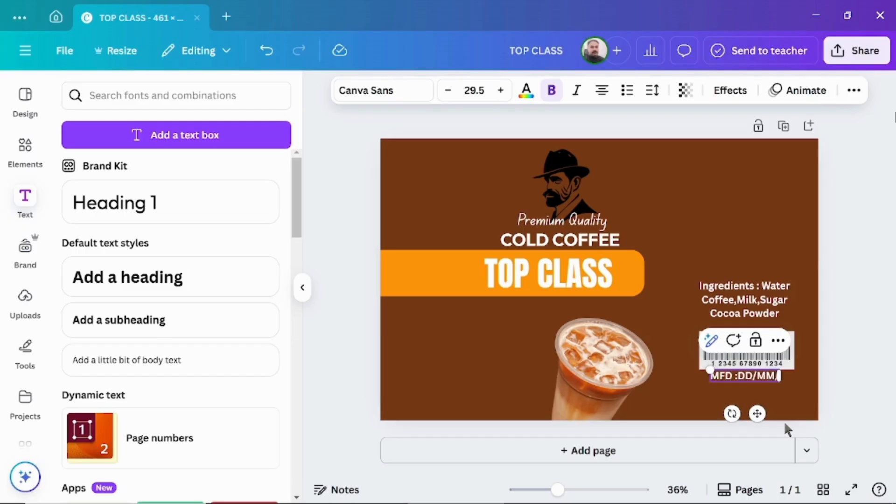
{"action": "type", "text": "YYYY BE"}
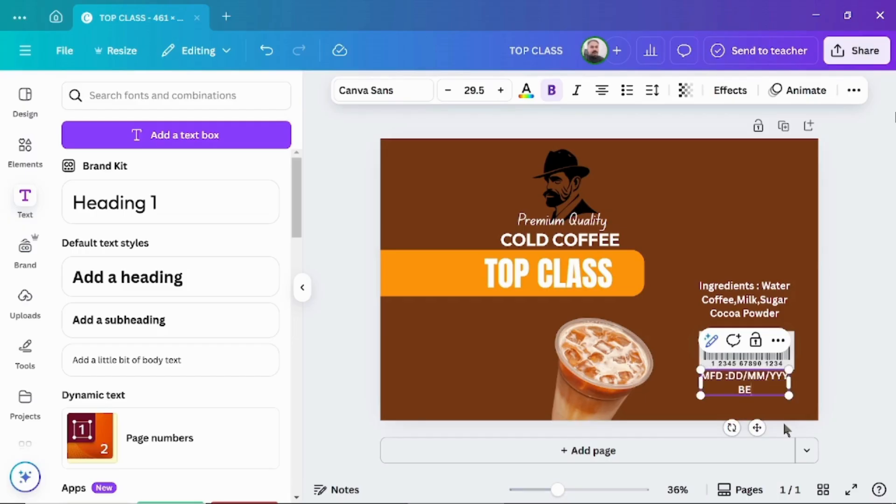
{"action": "type", "text": "ST BEFORE :"}
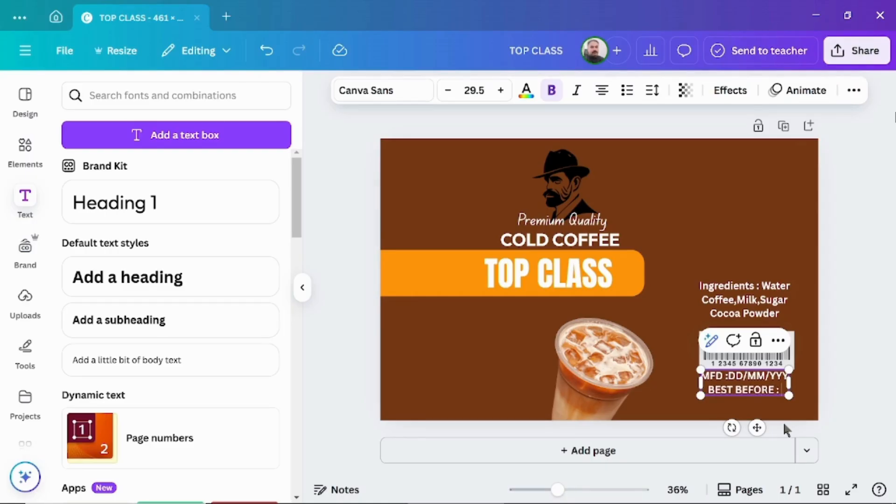
{"action": "type", "text": " MM/YY"}
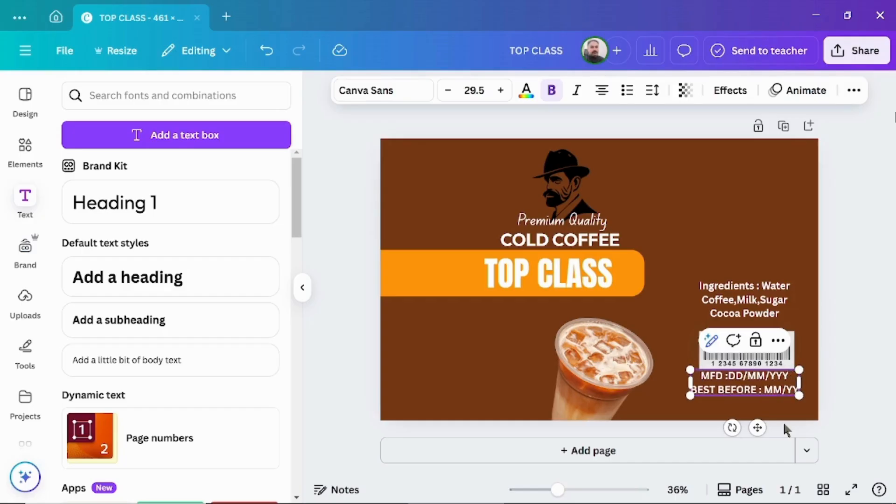
{"action": "left_click", "coordinate": [784, 424]}
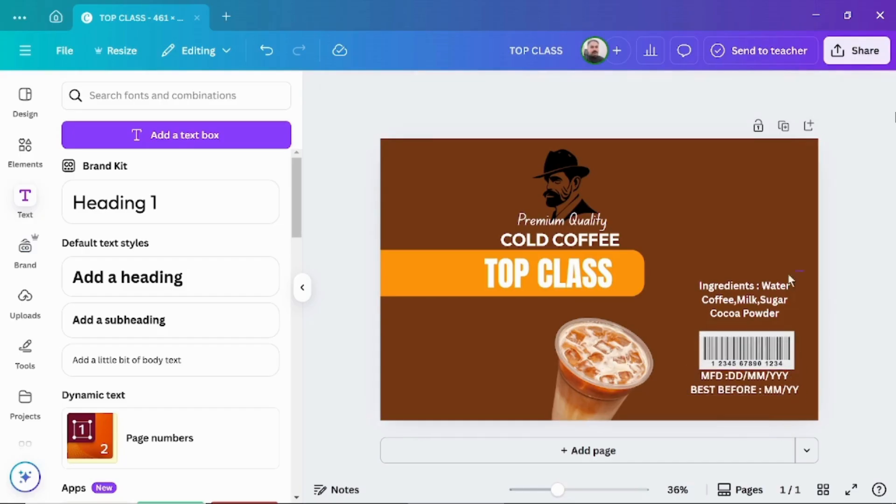
Step: Move the ingredients text, barcode and date lines together slightly up the page
{"action": "left_click", "coordinate": [781, 397]}
{"action": "left_click_drag", "start_coordinate": [779, 356], "coordinate": [778, 330]}
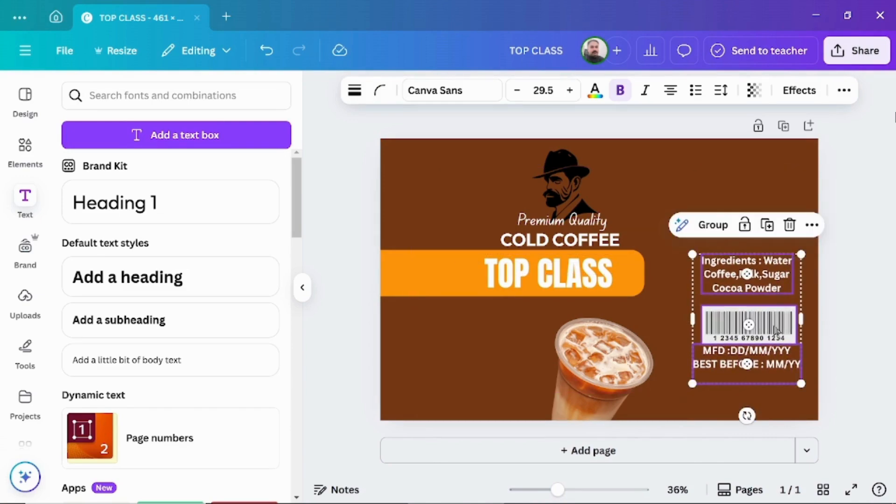
{"action": "left_click", "coordinate": [859, 374]}
Step: Duplicate the date text, place the copy just beneath it and replace its wording with "NET VOLUME"
{"action": "left_click", "coordinate": [759, 367]}
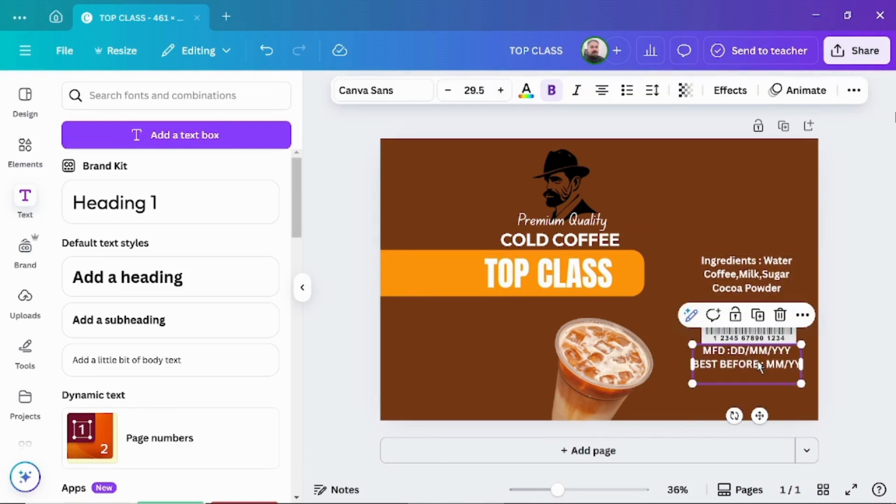
{"action": "left_click", "coordinate": [758, 316]}
{"action": "left_click_drag", "start_coordinate": [755, 377], "coordinate": [746, 396]}
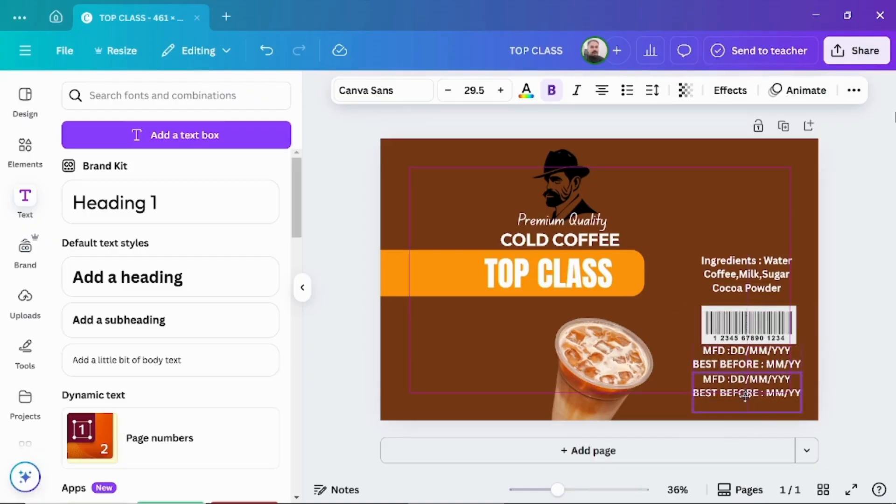
{"action": "double_click", "coordinate": [745, 388]}
{"action": "key", "text": "ctrl+a"}
{"action": "type", "text": "NET"}
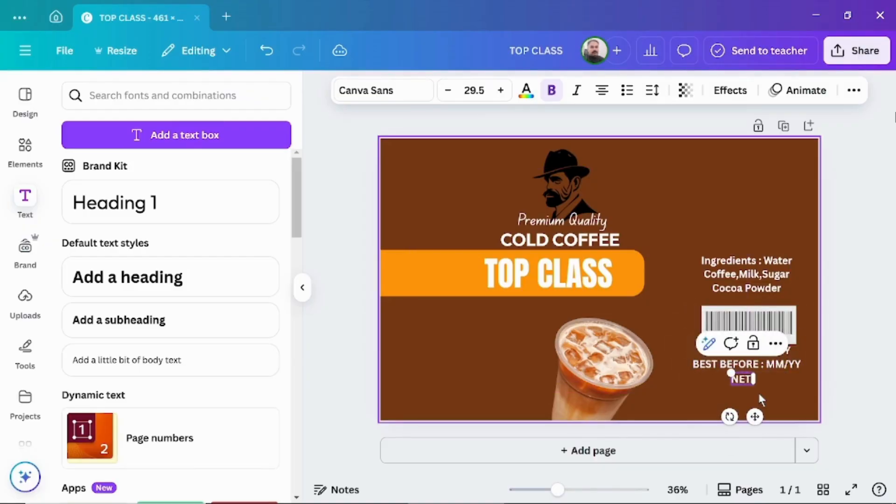
{"action": "type", "text": " VOLUME"}
{"action": "key", "text": "Return"}
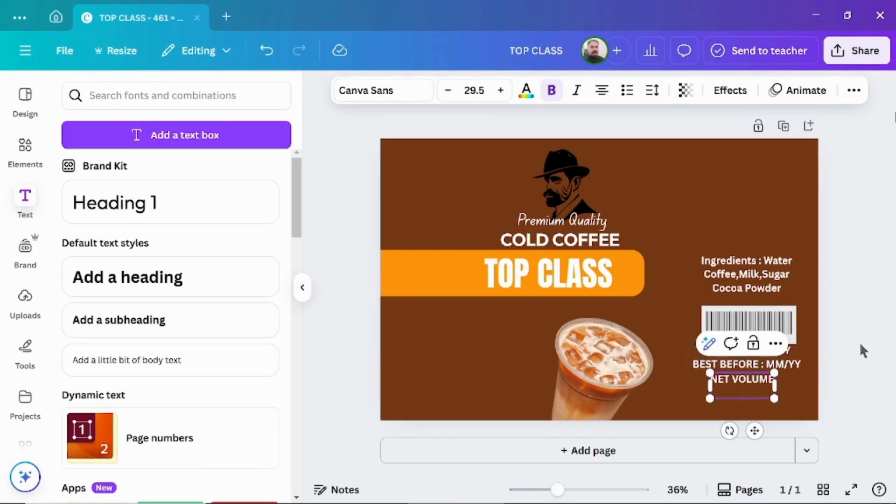
Step: Duplicate the "NET VOLUME" line beneath itself, change the copy to "300ml" and enlarge it to size 37.4
{"action": "key", "text": "ctrl+d"}
{"action": "double_click", "coordinate": [748, 393]}
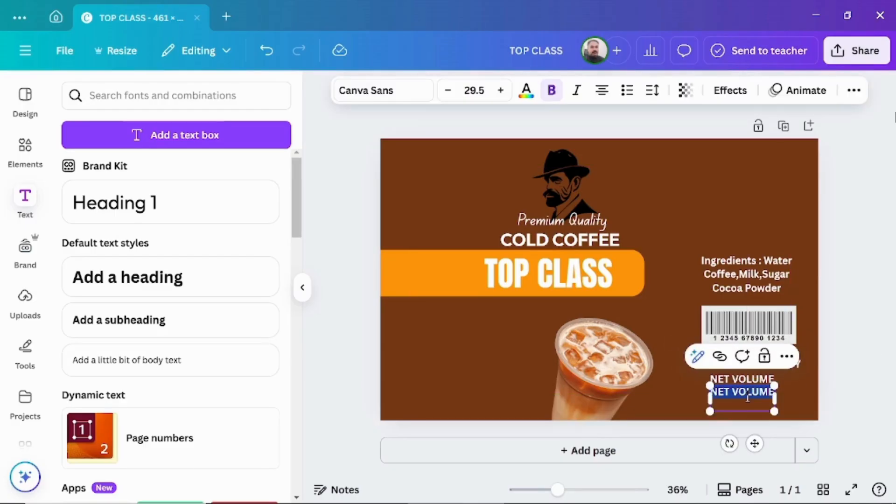
{"action": "type", "text": "300M"}
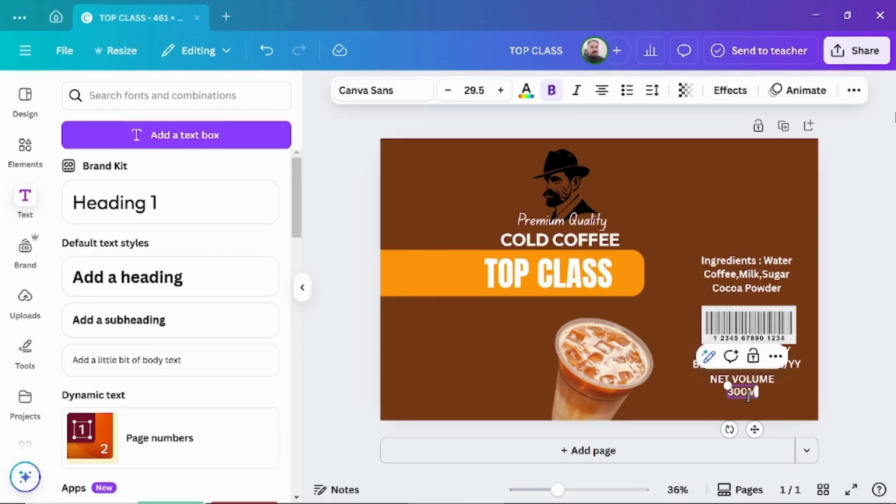
{"action": "left_click", "coordinate": [748, 397]}
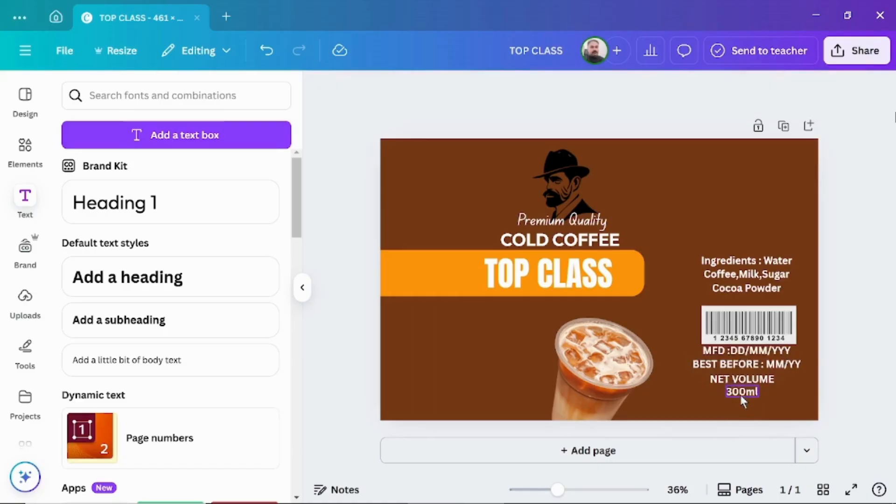
{"action": "left_click", "coordinate": [742, 392]}
{"action": "left_click", "coordinate": [501, 91]}
{"action": "left_click", "coordinate": [501, 91]}
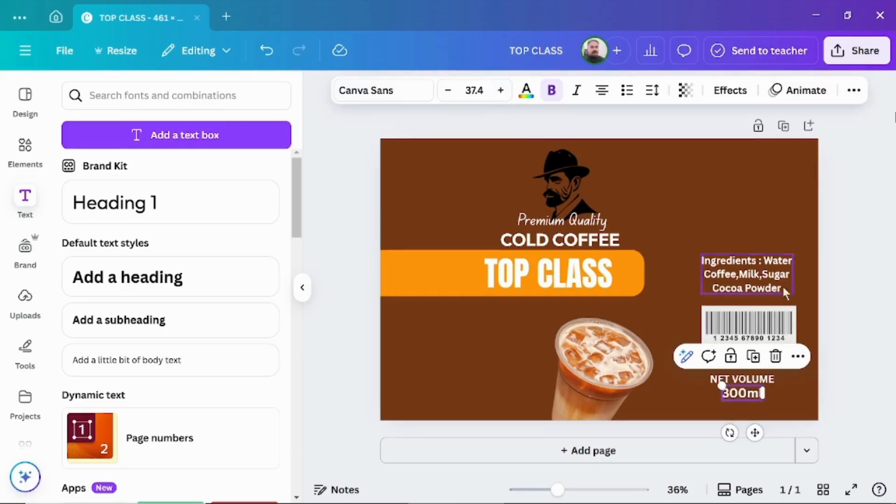
{"action": "key", "text": "Escape"}
Step: Search the elements for "coffee bean" and insert the photo of scattered falling beans
{"action": "left_click", "coordinate": [25, 150]}
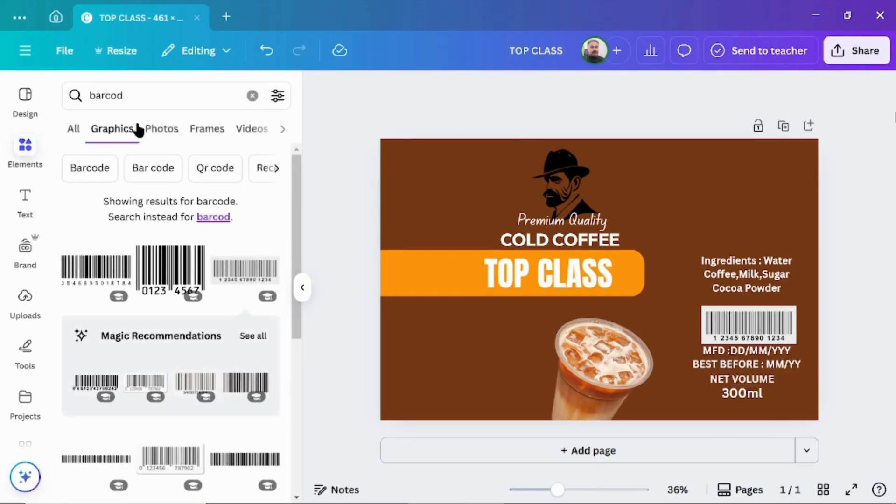
{"action": "left_click", "coordinate": [252, 96]}
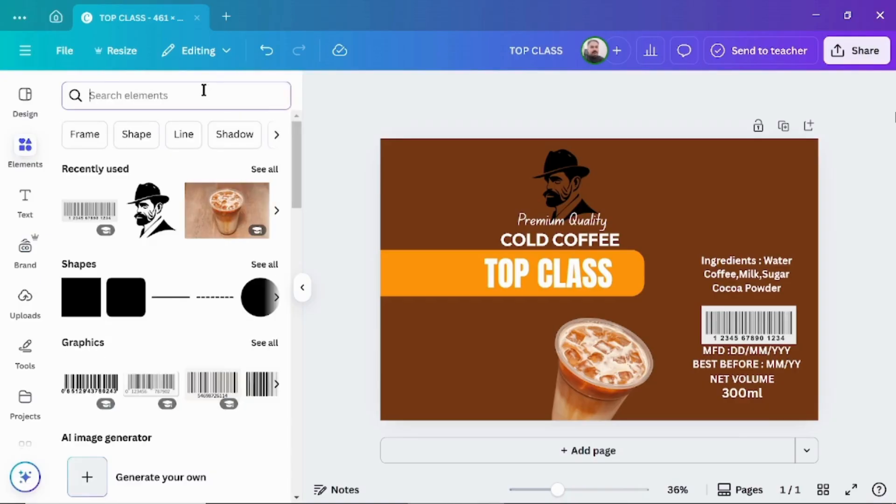
{"action": "type", "text": "coffee bee"}
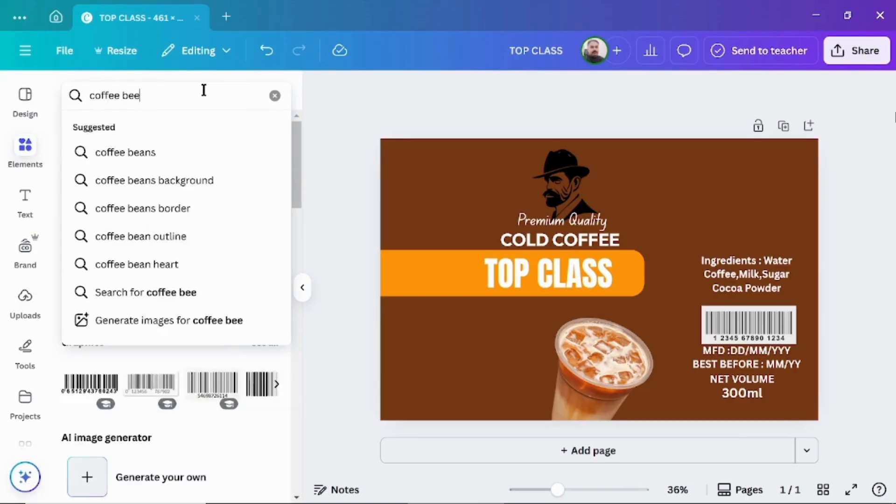
{"action": "key", "text": "BackSpace"}
{"action": "type", "text": "an"}
{"action": "key", "text": "Return"}
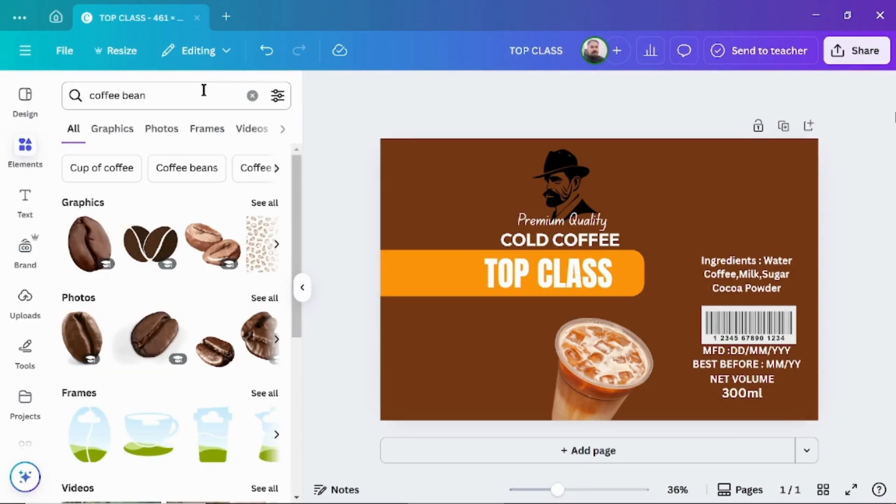
{"action": "left_click", "coordinate": [78, 332]}
{"action": "left_click", "coordinate": [187, 345]}
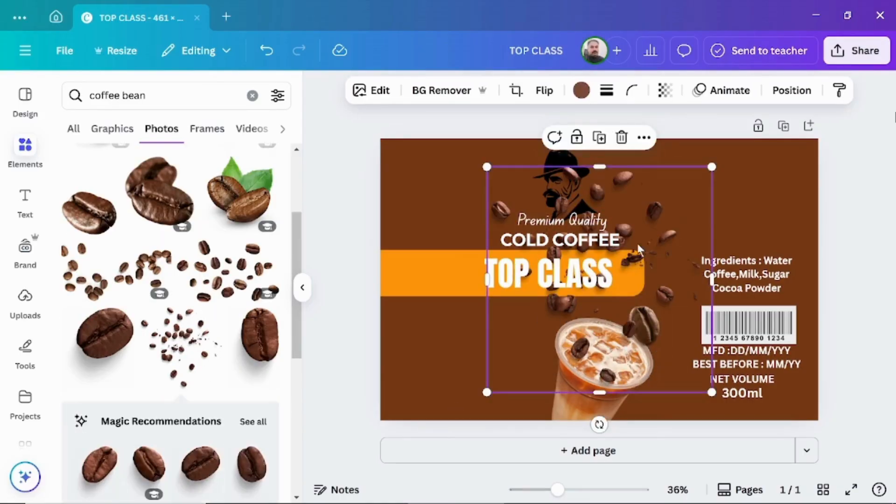
Step: Move the scattered coffee beans photo to the page's lower edge beside the iced coffee cup and send it to the back
{"action": "left_click_drag", "start_coordinate": [638, 243], "coordinate": [598, 382]}
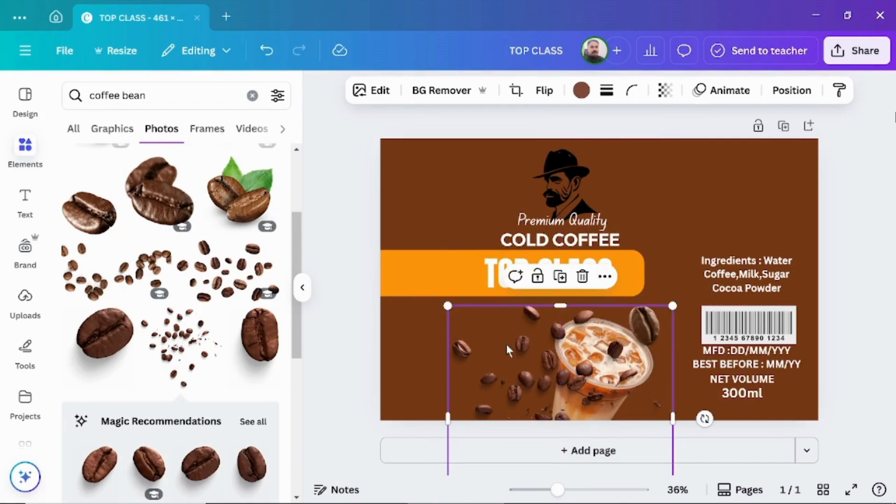
{"action": "right_click", "coordinate": [552, 360]}
{"action": "mouse_move", "coordinate": [575, 208]}
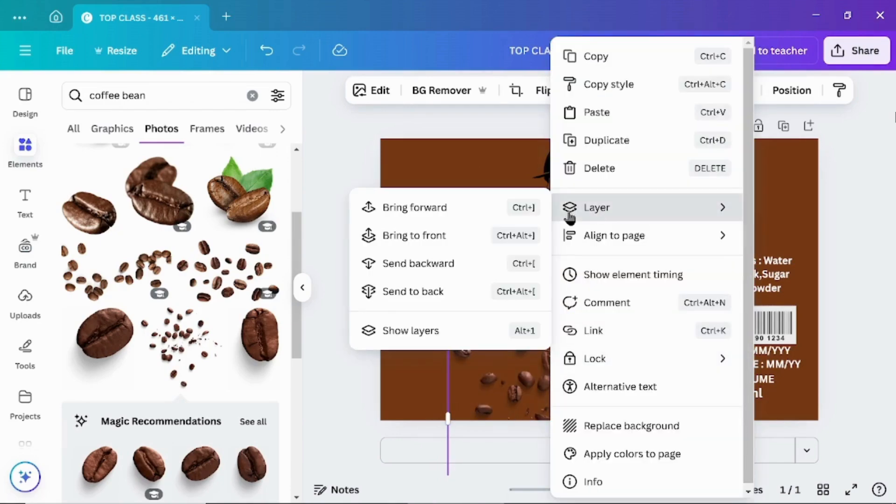
{"action": "left_click", "coordinate": [413, 291]}
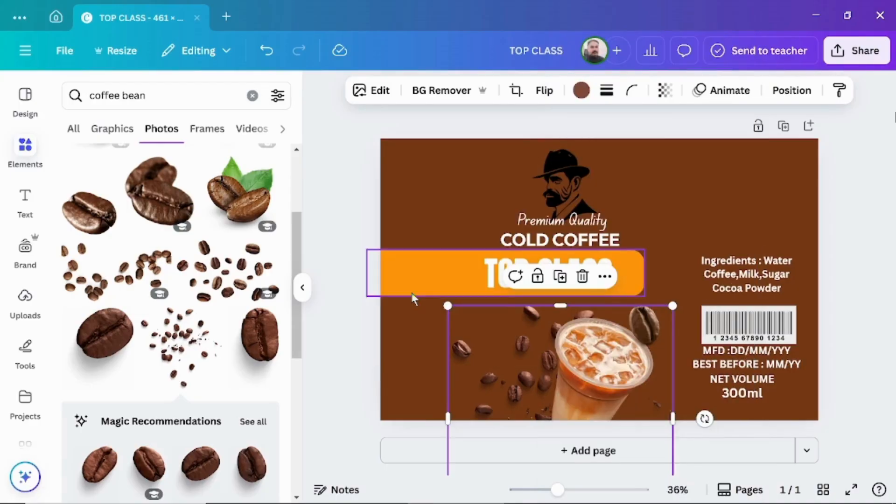
{"action": "left_click_drag", "start_coordinate": [458, 340], "coordinate": [447, 373]}
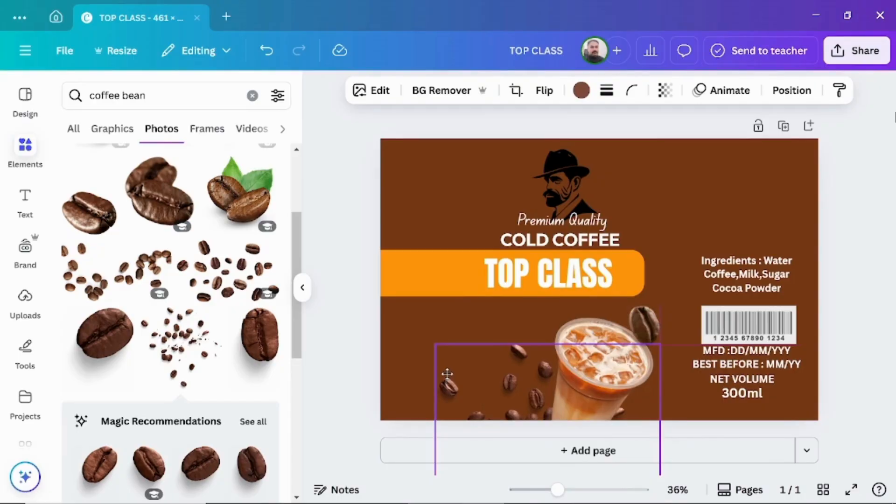
Step: Insert a single coffee bean from the recommended photos, shrink and tilt it, and place it at the orange band's rounded end
{"action": "scroll", "coordinate": [252, 397], "scroll_direction": "down", "scroll_amount": 2}
{"action": "left_click", "coordinate": [252, 396]}
{"action": "left_click_drag", "start_coordinate": [524, 164], "coordinate": [631, 325]}
{"action": "left_click_drag", "start_coordinate": [653, 357], "coordinate": [600, 330]}
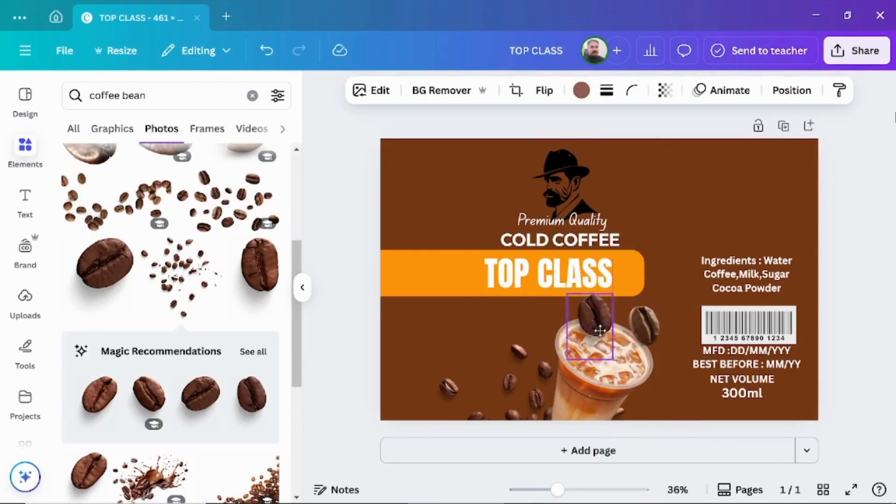
{"action": "left_click_drag", "start_coordinate": [590, 374], "coordinate": [577, 393]}
{"action": "left_click_drag", "start_coordinate": [597, 327], "coordinate": [659, 264]}
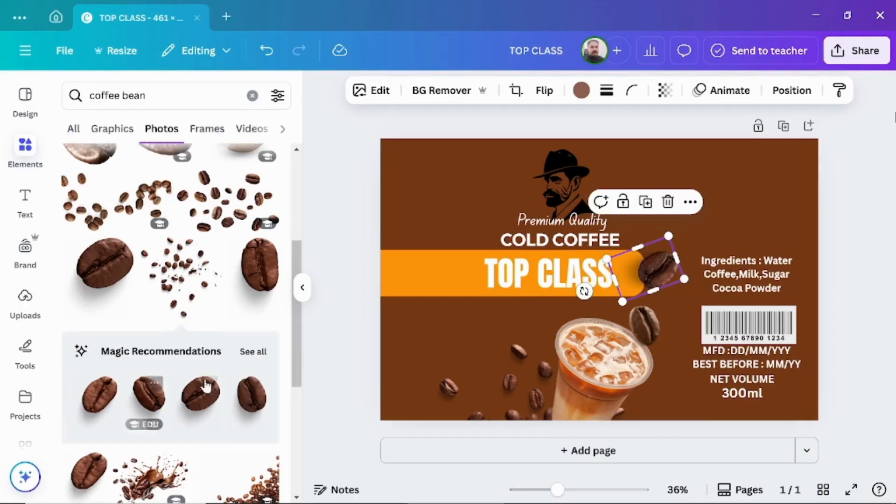
Step: Add another single bean from the full recommendations, shrink it and place it above the bean on the orange band's end
{"action": "scroll", "coordinate": [254, 219], "scroll_direction": "down", "scroll_amount": 3}
{"action": "left_click", "coordinate": [254, 212]}
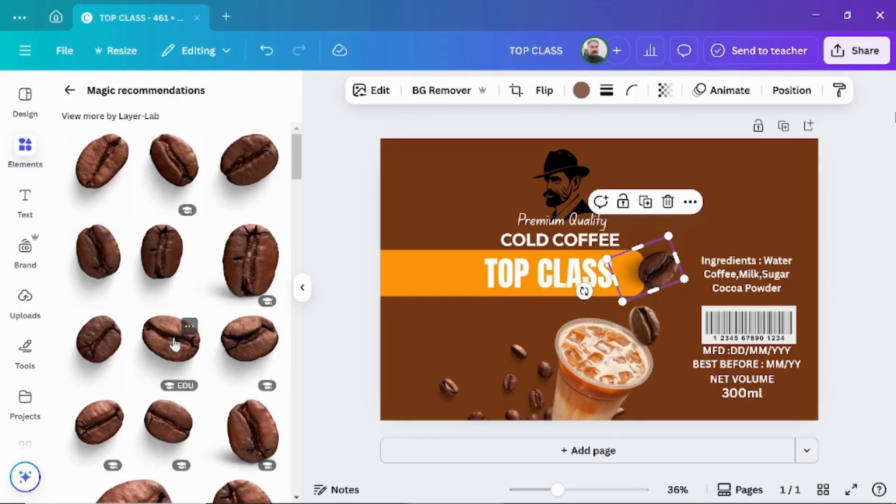
{"action": "left_click", "coordinate": [172, 336]}
{"action": "left_click_drag", "start_coordinate": [495, 168], "coordinate": [659, 346]}
{"action": "left_click_drag", "start_coordinate": [683, 385], "coordinate": [684, 240]}
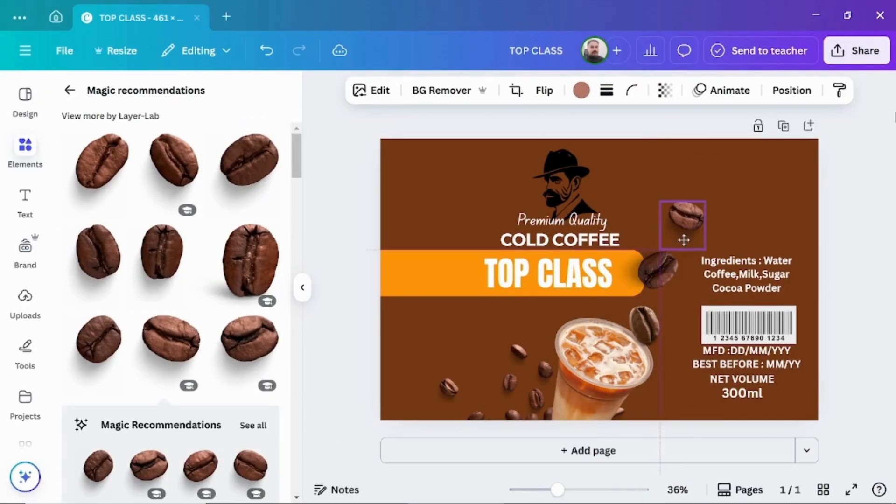
Step: Insert the photo of a white cup filled with beans, remove its background, shrink it and place it beside the iced coffee's base
{"action": "scroll", "coordinate": [186, 411], "scroll_direction": "down", "scroll_amount": 5}
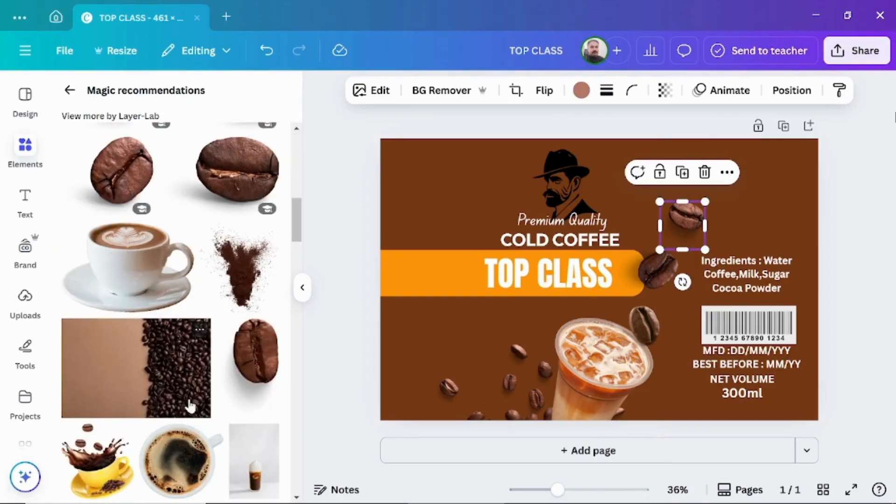
{"action": "scroll", "coordinate": [205, 404], "scroll_direction": "down", "scroll_amount": 5}
{"action": "left_click", "coordinate": [224, 395]}
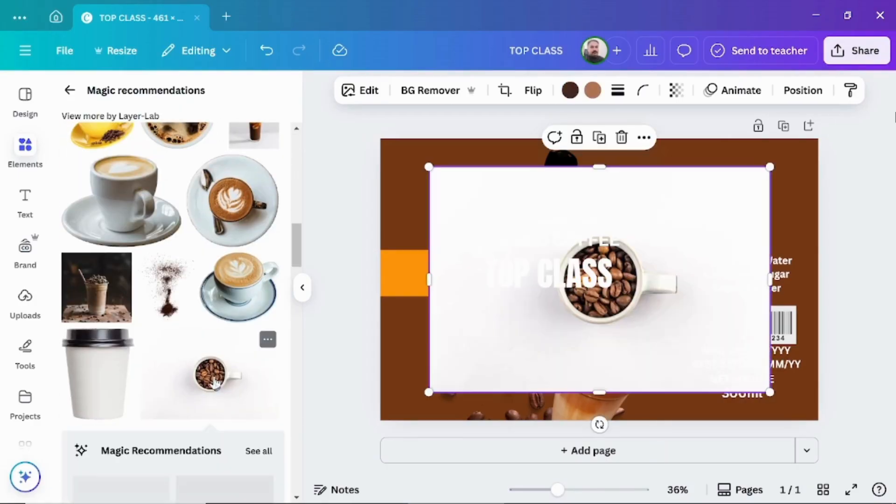
{"action": "left_click", "coordinate": [432, 90]}
{"action": "left_click_drag", "start_coordinate": [429, 166], "coordinate": [612, 290]}
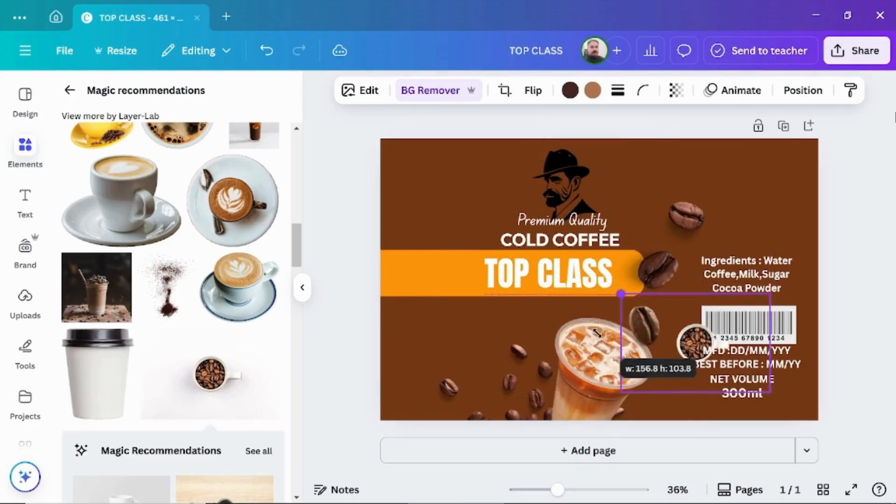
{"action": "left_click_drag", "start_coordinate": [654, 368], "coordinate": [454, 409]}
{"action": "left_click_drag", "start_coordinate": [414, 343], "coordinate": [435, 357]}
{"action": "left_click", "coordinate": [352, 338]}
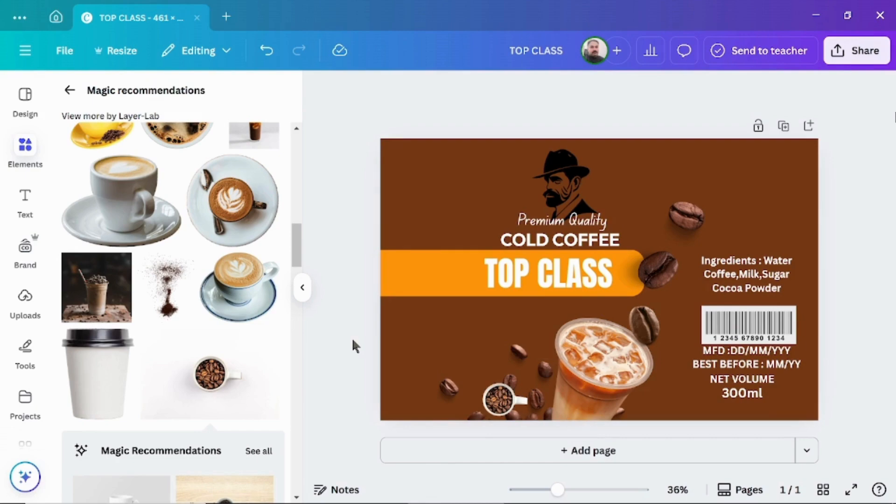
Step: Search the elements for "white shadow" and insert the soft round white glow graphic
{"action": "left_click", "coordinate": [70, 91]}
{"action": "left_click", "coordinate": [250, 95]}
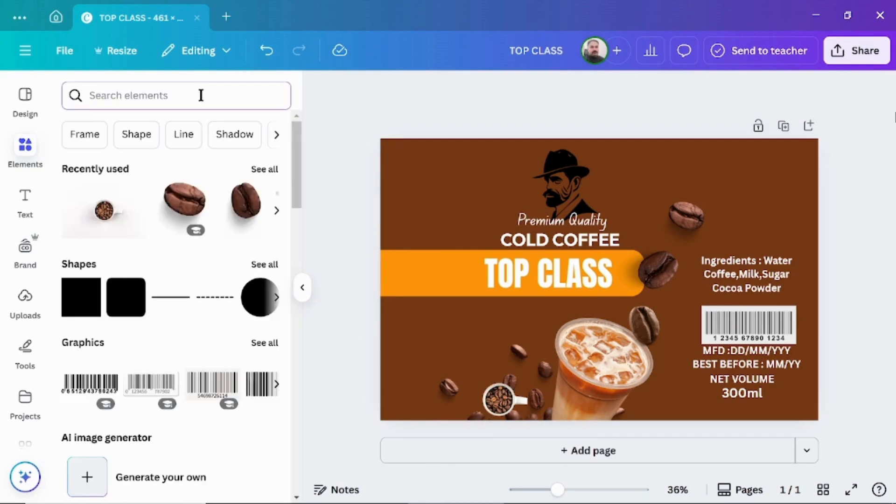
{"action": "type", "text": "white s"}
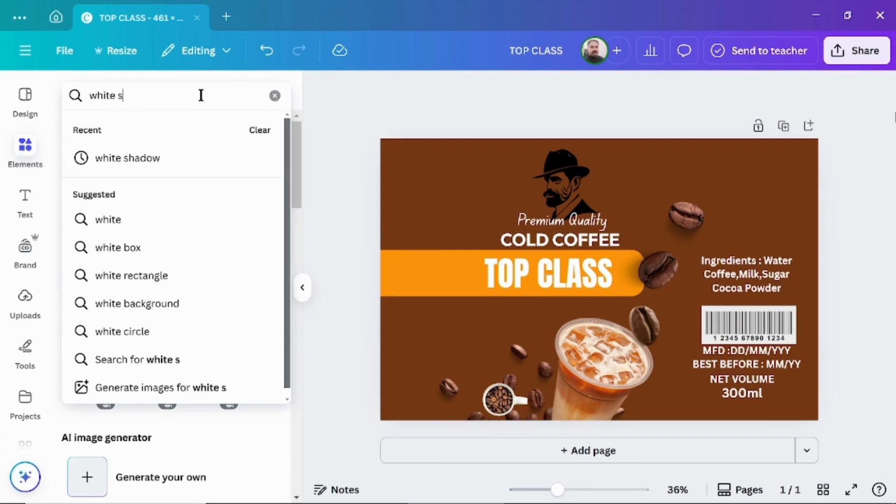
{"action": "type", "text": "hadwo"}
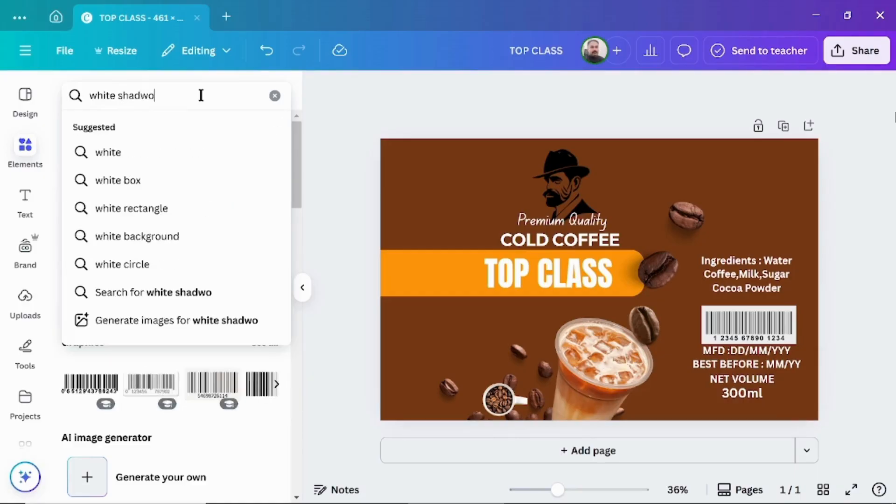
{"action": "key", "text": "BackSpace"}
{"action": "key", "text": "BackSpace"}
{"action": "type", "text": "ow"}
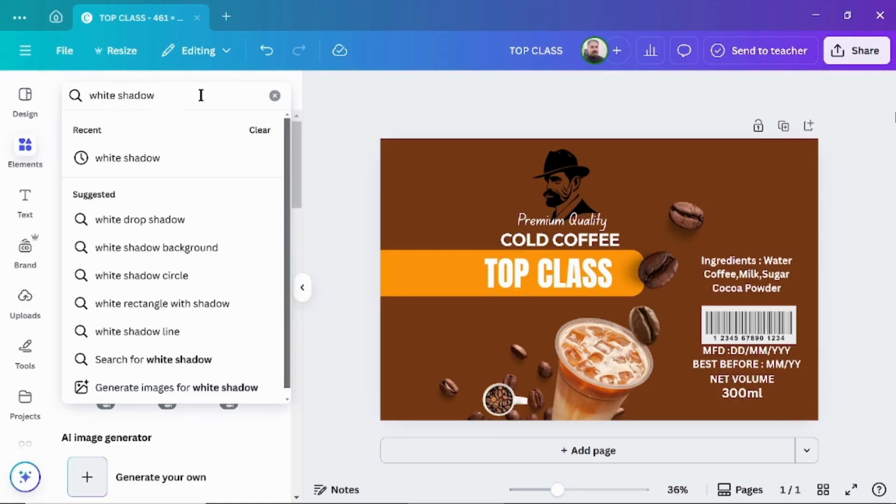
{"action": "key", "text": "Return"}
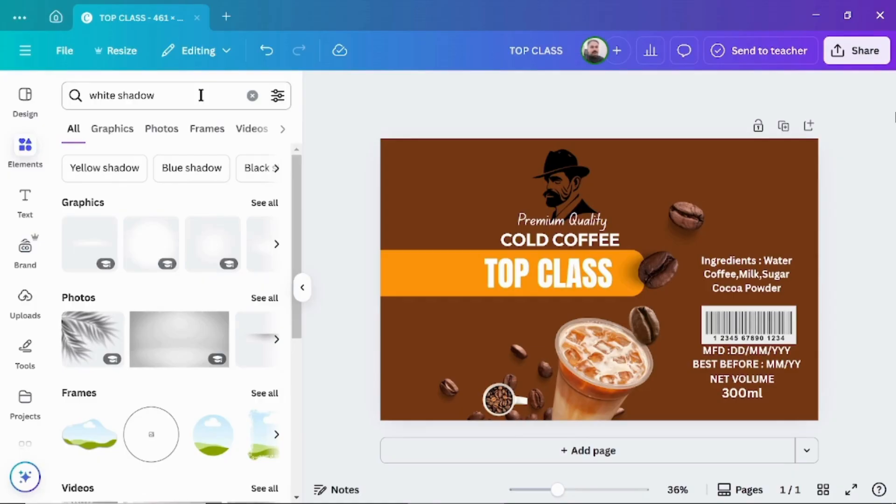
{"action": "left_click", "coordinate": [210, 252]}
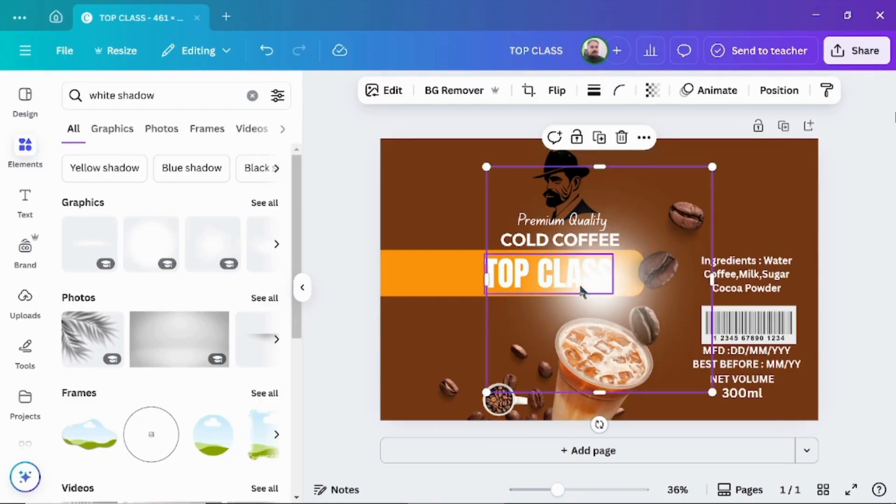
Step: Move the white glow over the iced coffee cup and send it to the back
{"action": "left_click_drag", "start_coordinate": [601, 318], "coordinate": [593, 402]}
{"action": "right_click", "coordinate": [587, 341]}
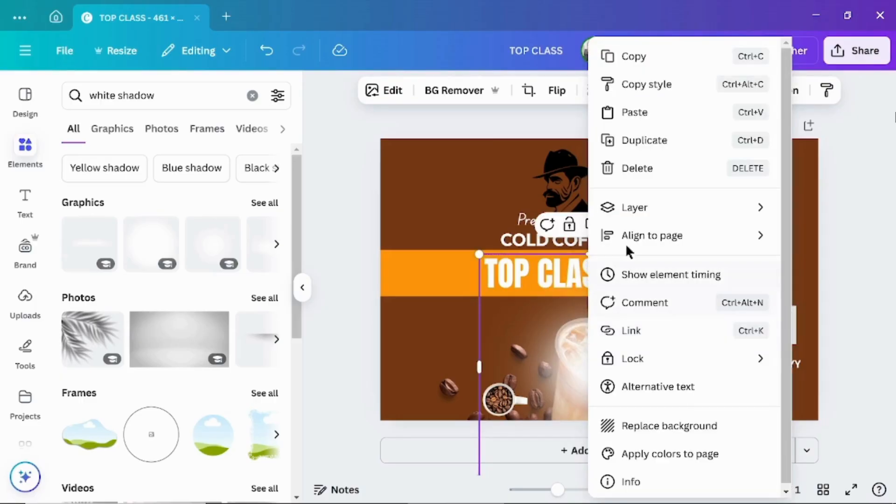
{"action": "mouse_move", "coordinate": [606, 208]}
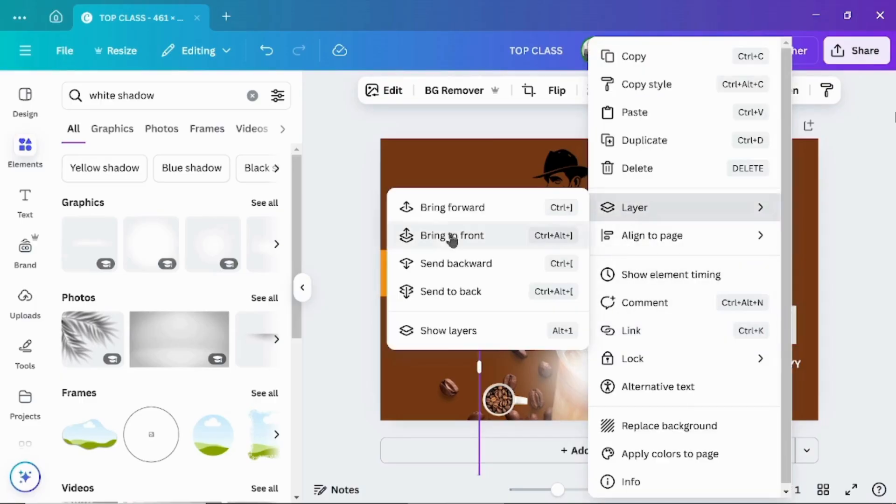
{"action": "left_click", "coordinate": [449, 292]}
{"action": "key", "text": "Escape"}
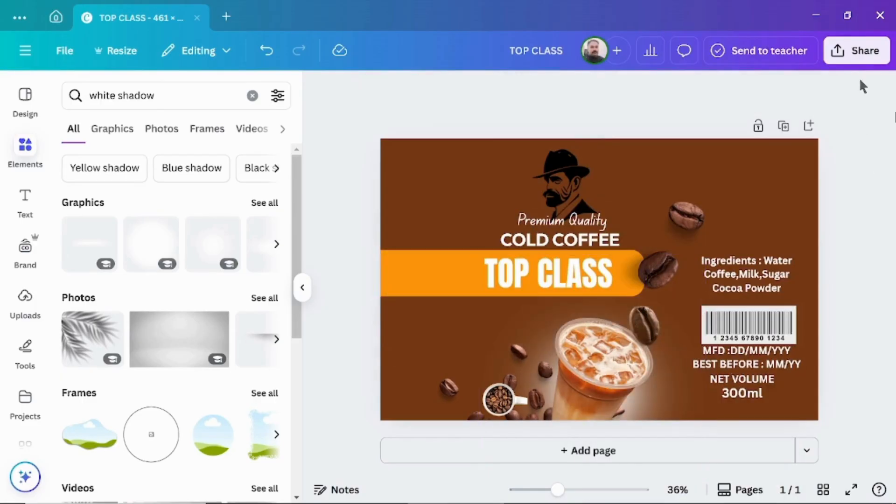
Step: Download the finished label as a PNG at size 1
{"action": "left_click", "coordinate": [858, 53]}
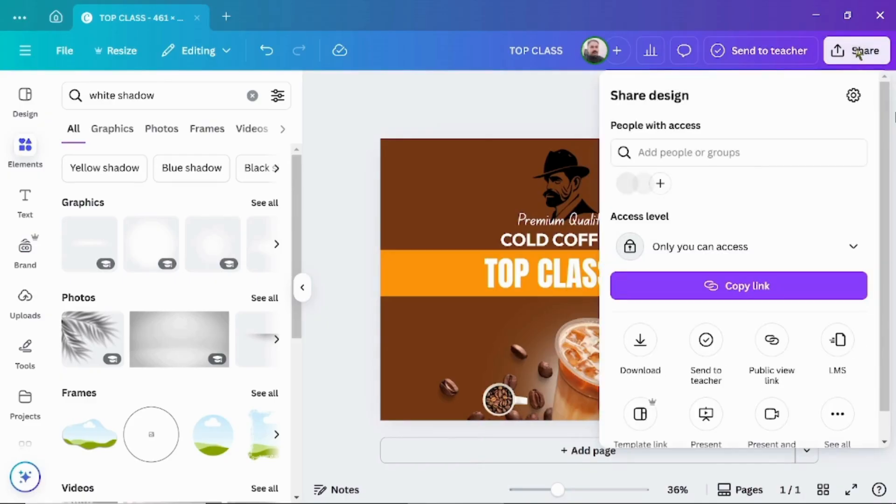
{"action": "left_click", "coordinate": [638, 355]}
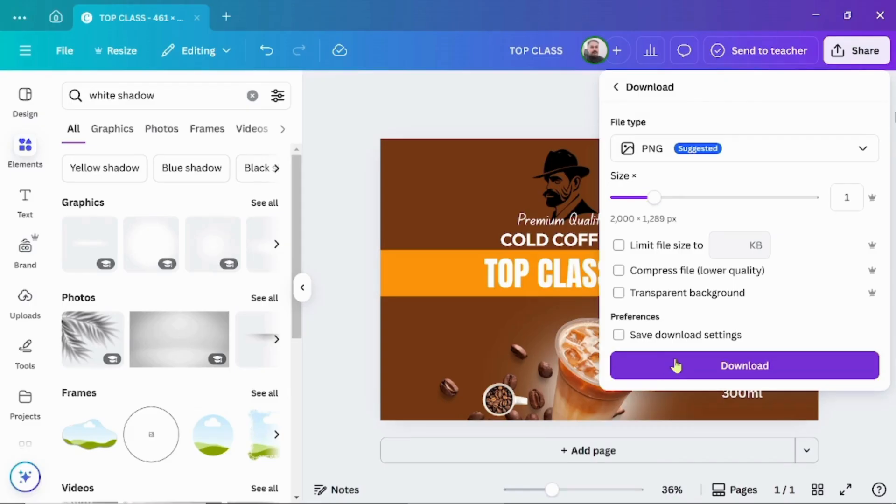
{"action": "left_click", "coordinate": [675, 366]}
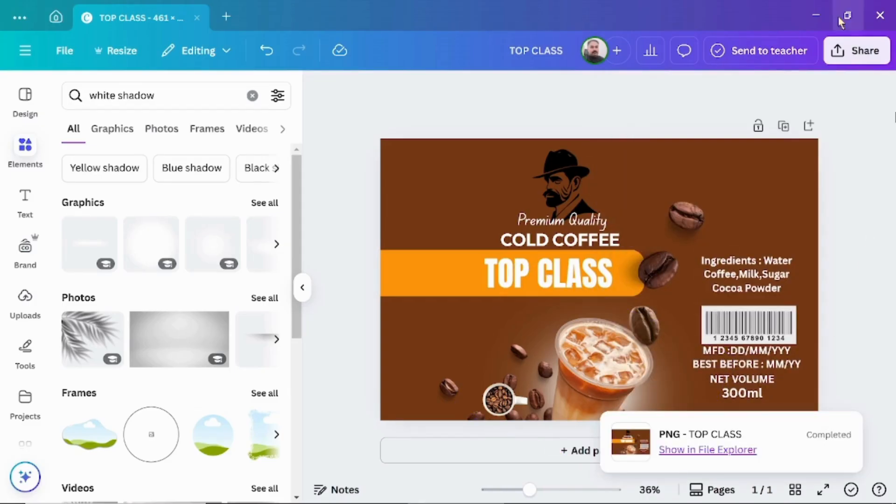
Step: Switch to Pacdora in the browser, upload "TOP CLASS coffee.png" onto the can's dieline and save the design
{"action": "left_click", "coordinate": [817, 16]}
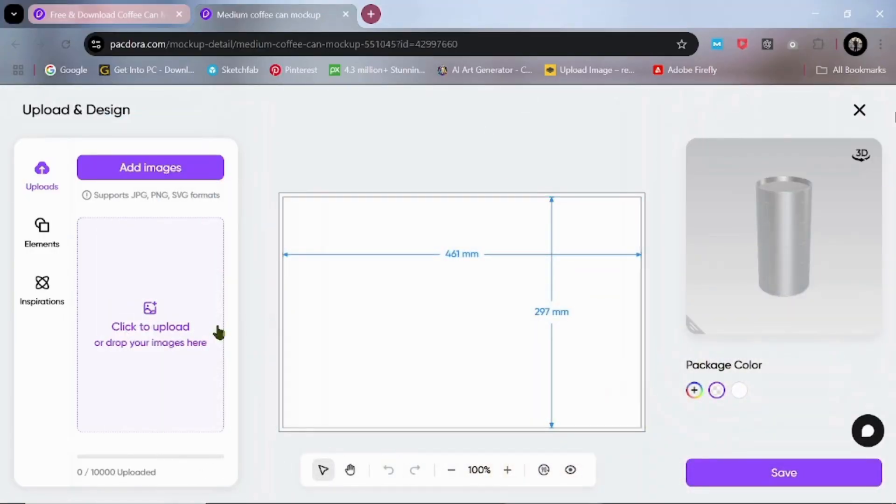
{"action": "left_click", "coordinate": [148, 317]}
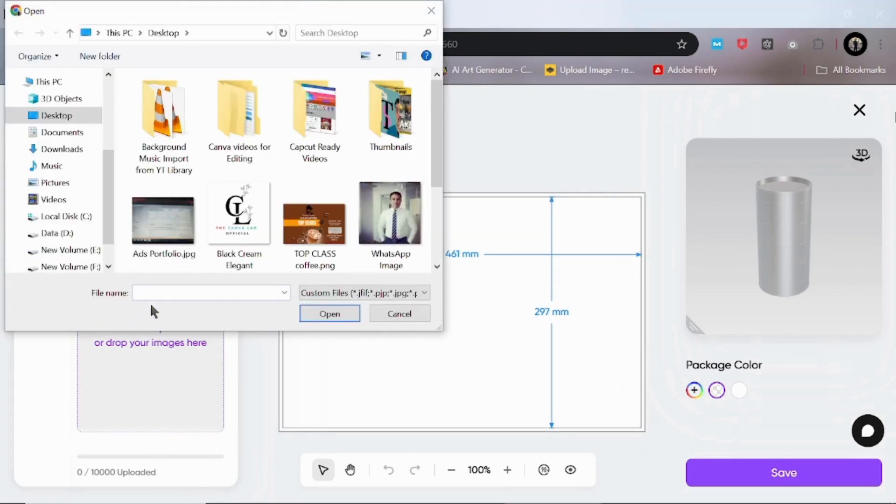
{"action": "left_click", "coordinate": [318, 239]}
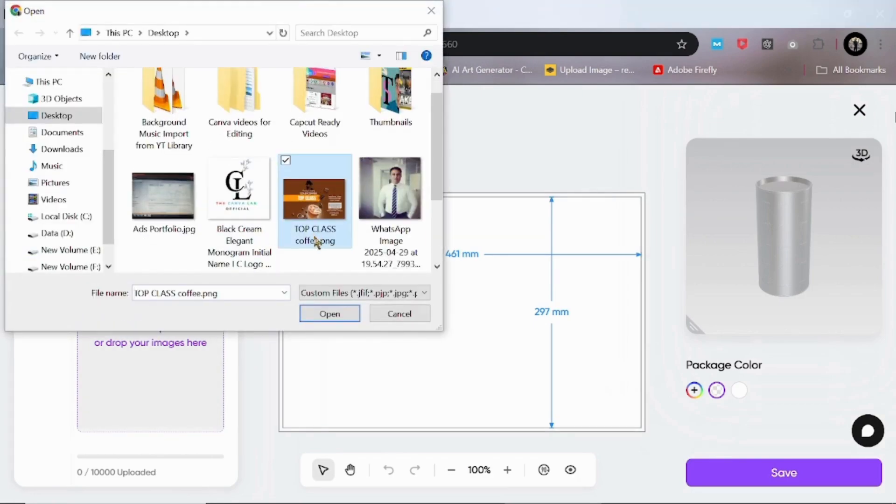
{"action": "left_click", "coordinate": [335, 320]}
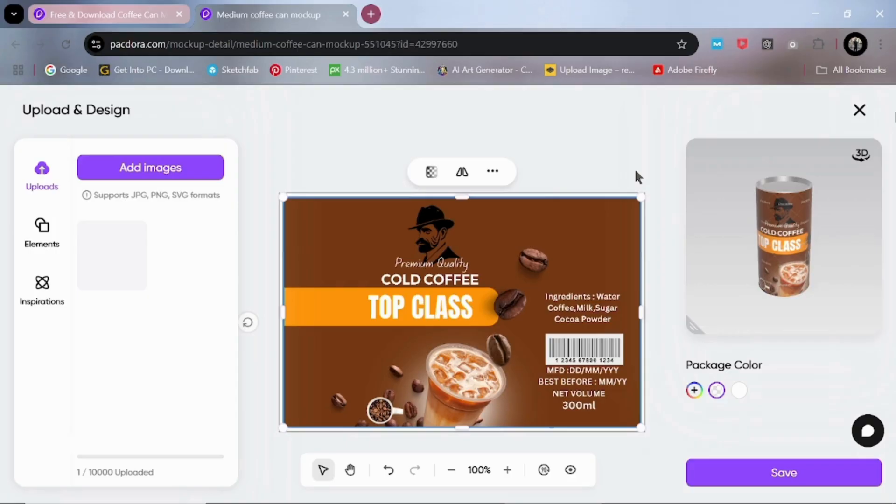
{"action": "left_click", "coordinate": [779, 481]}
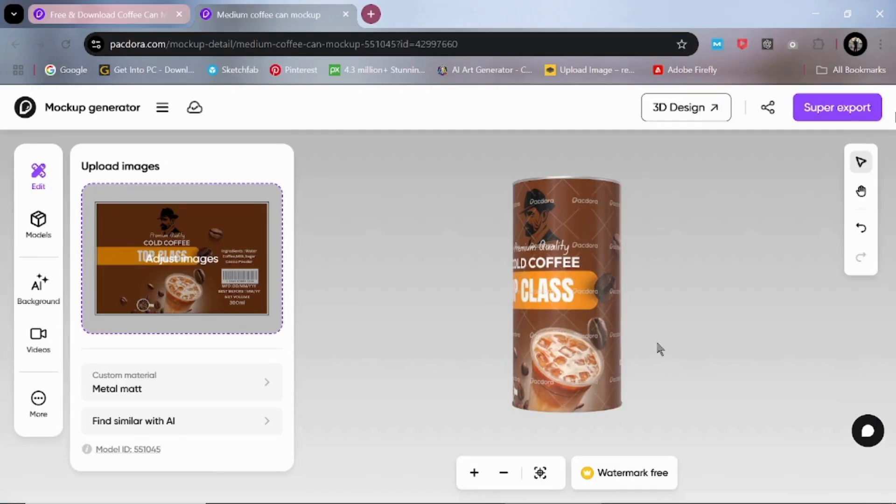
Step: Rotate the can to inspect its label and examine the mockup export's image format and quality options
{"action": "left_click_drag", "start_coordinate": [656, 341], "coordinate": [681, 384]}
{"action": "mouse_move", "coordinate": [670, 374]}
{"action": "left_mouse_down"}
{"action": "mouse_move", "coordinate": [660, 357]}
{"action": "mouse_move", "coordinate": [642, 359]}
{"action": "mouse_move", "coordinate": [638, 337]}
{"action": "mouse_move", "coordinate": [649, 332]}
{"action": "mouse_move", "coordinate": [660, 351]}
{"action": "mouse_move", "coordinate": [771, 351]}
{"action": "mouse_move", "coordinate": [582, 372]}
{"action": "mouse_move", "coordinate": [478, 356]}
{"action": "mouse_move", "coordinate": [482, 342]}
{"action": "mouse_move", "coordinate": [570, 337]}
{"action": "mouse_move", "coordinate": [643, 346]}
{"action": "mouse_move", "coordinate": [682, 378]}
{"action": "mouse_move", "coordinate": [726, 378]}
{"action": "mouse_move", "coordinate": [738, 388]}
{"action": "mouse_move", "coordinate": [798, 384]}
{"action": "mouse_move", "coordinate": [660, 380]}
{"action": "left_mouse_up"}
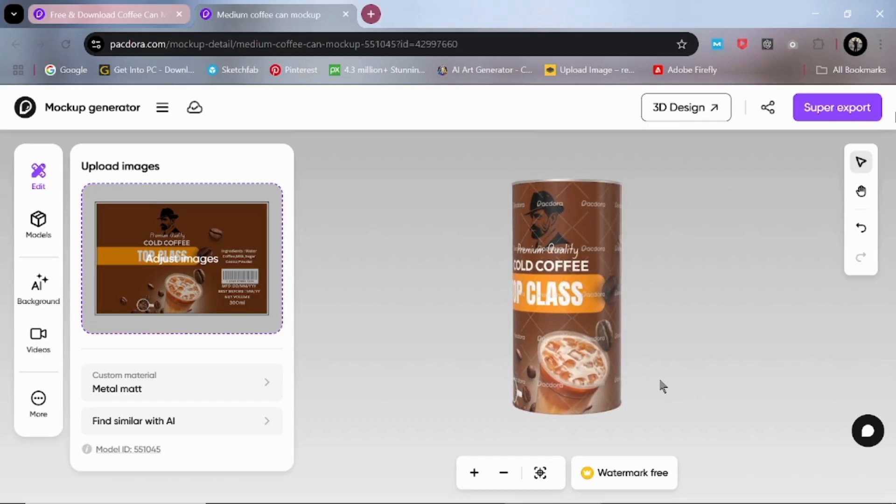
{"action": "left_click", "coordinate": [831, 114]}
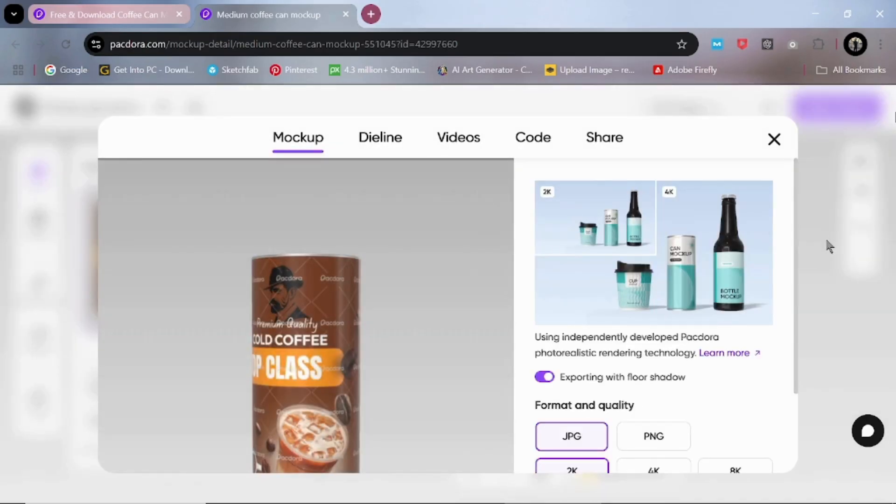
{"action": "left_click_drag", "start_coordinate": [796, 298], "coordinate": [807, 338]}
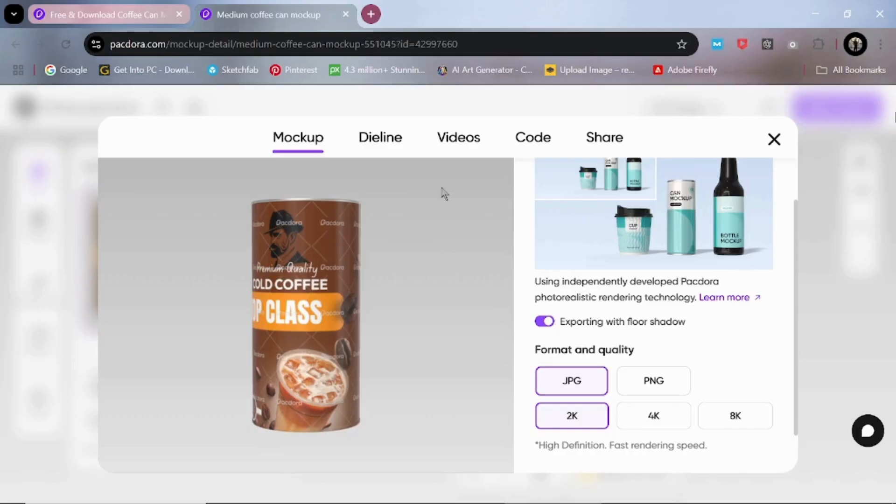
Step: Preview the available video export animations on the can, going through the 3s, 4s, 5s and 8s presets
{"action": "left_click", "coordinate": [461, 141]}
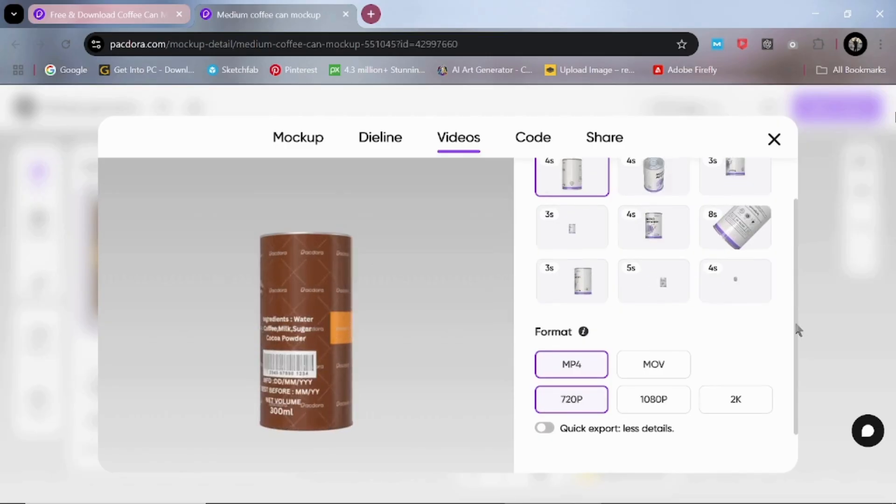
{"action": "left_click_drag", "start_coordinate": [794, 323], "coordinate": [794, 313]}
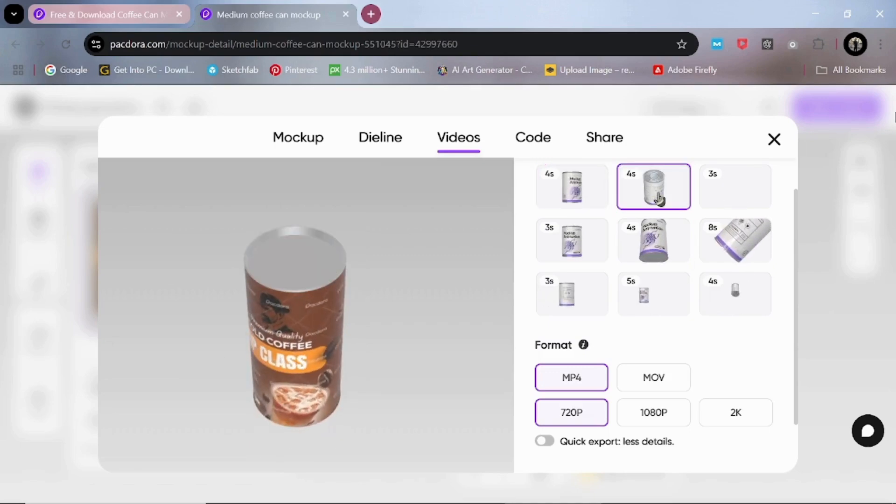
{"action": "left_click", "coordinate": [569, 246]}
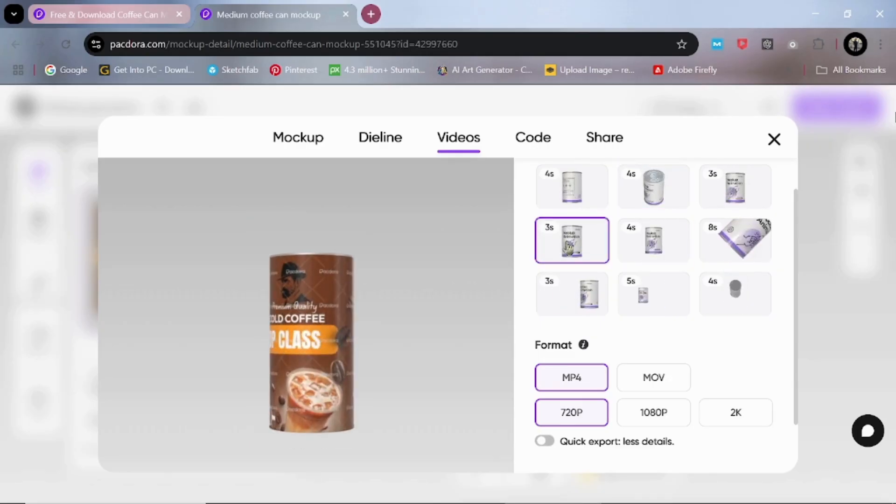
{"action": "left_click", "coordinate": [655, 244]}
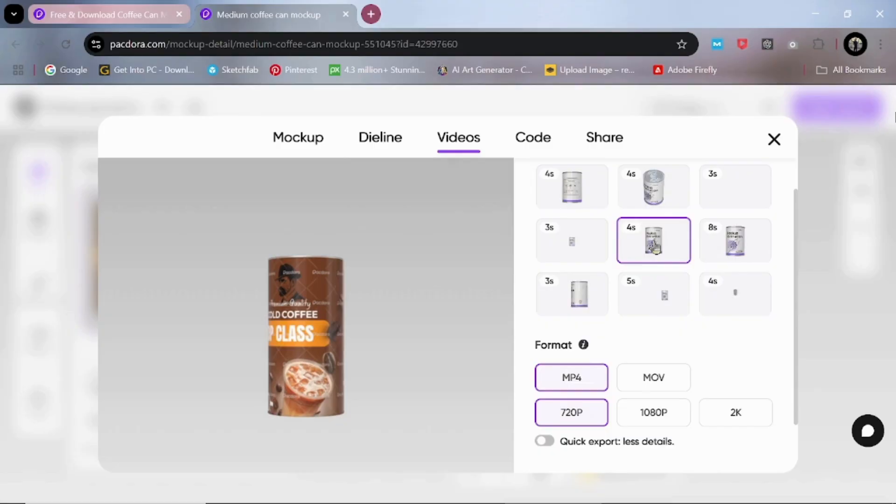
{"action": "left_click", "coordinate": [731, 247]}
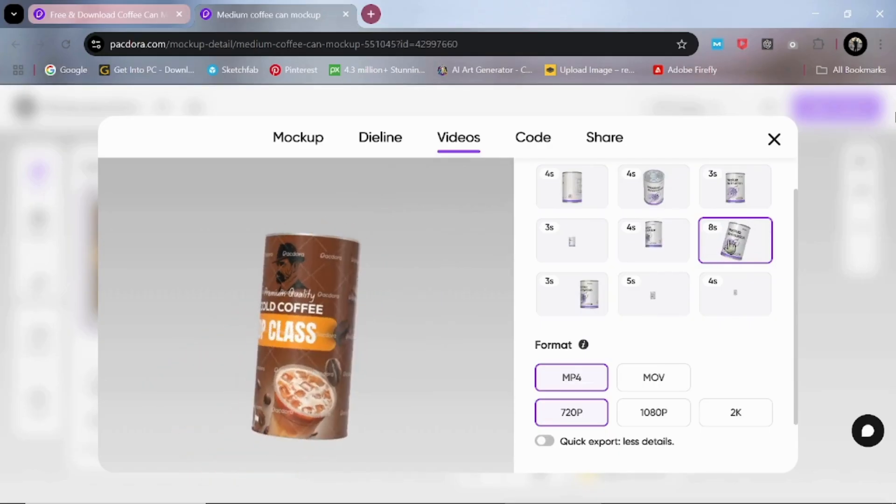
{"action": "left_click", "coordinate": [580, 296]}
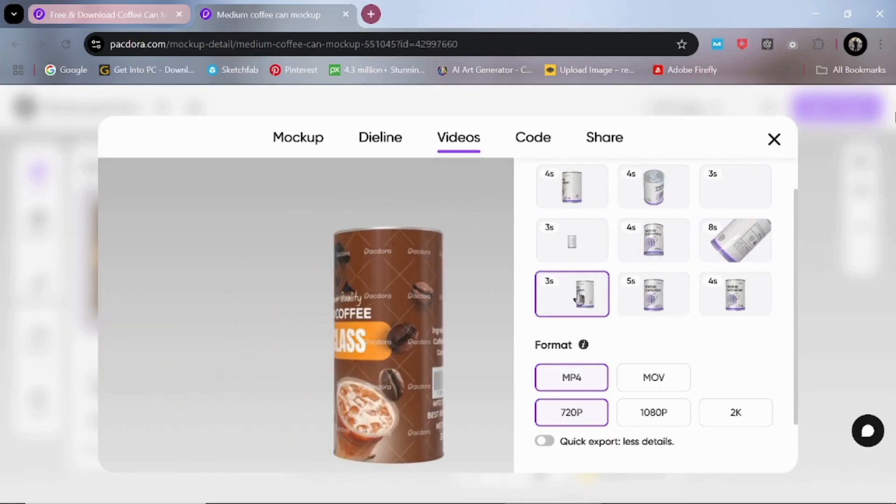
{"action": "left_click", "coordinate": [648, 296]}
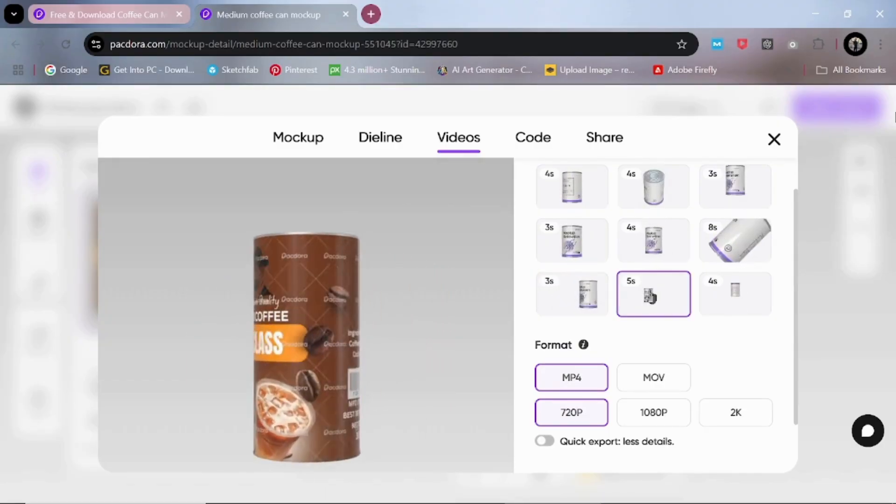
{"action": "left_click", "coordinate": [729, 296]}
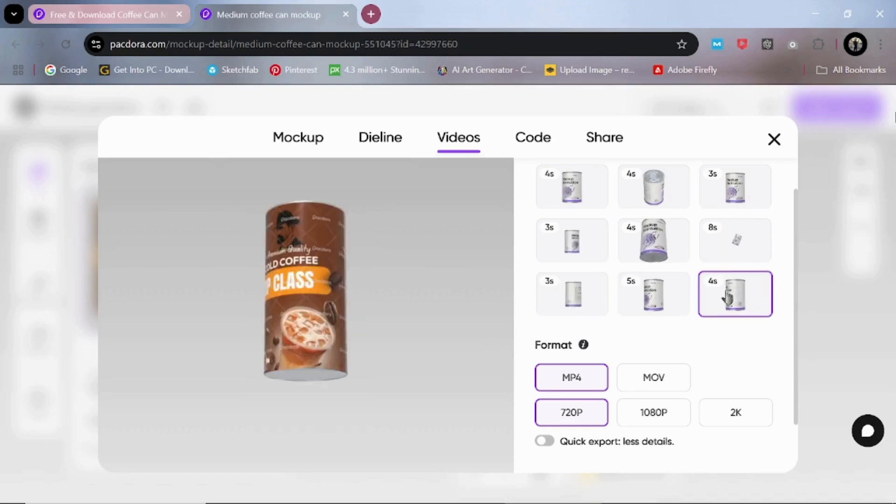